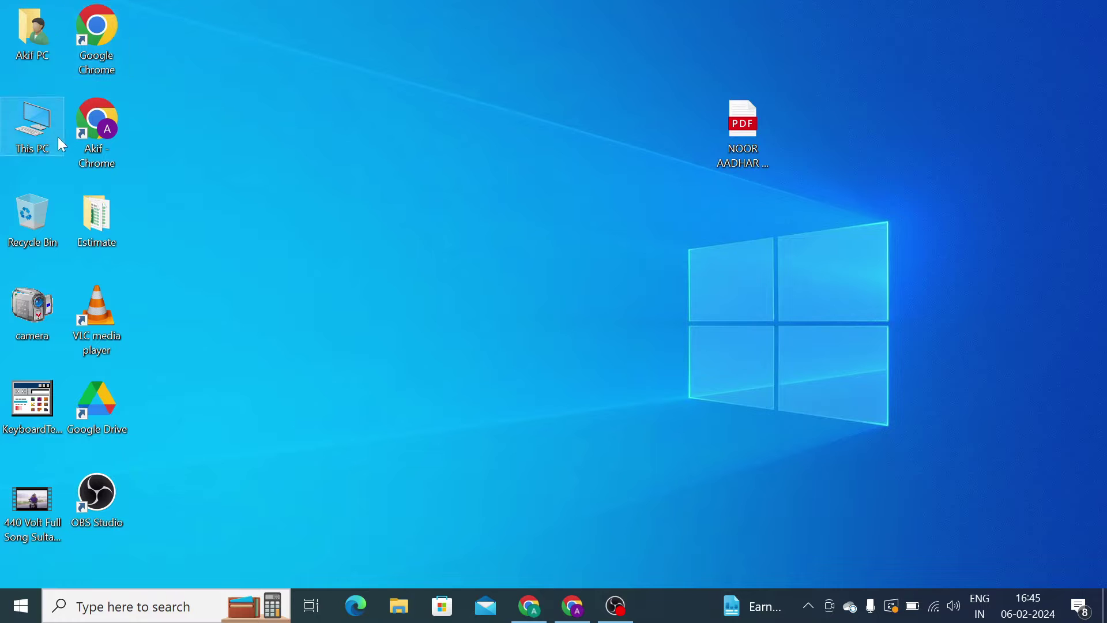
# - Open Chrome maximised and search Google for 'easylive plus for pc'
pyautogui.doubleClick(101, 141)
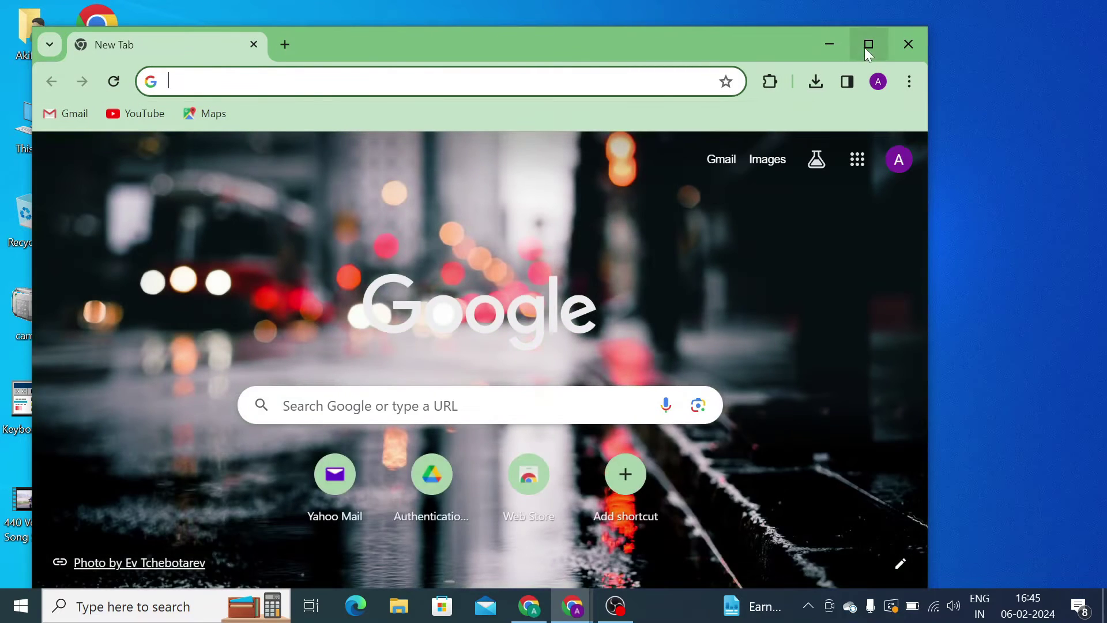
pyautogui.click(869, 52)
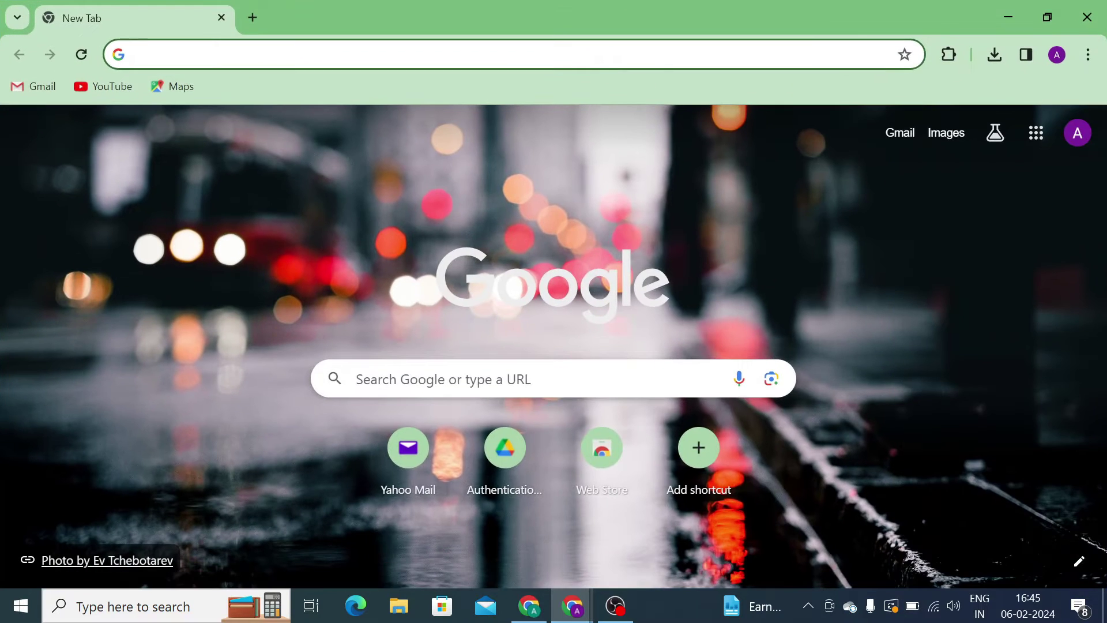
pyautogui.click(139, 54)
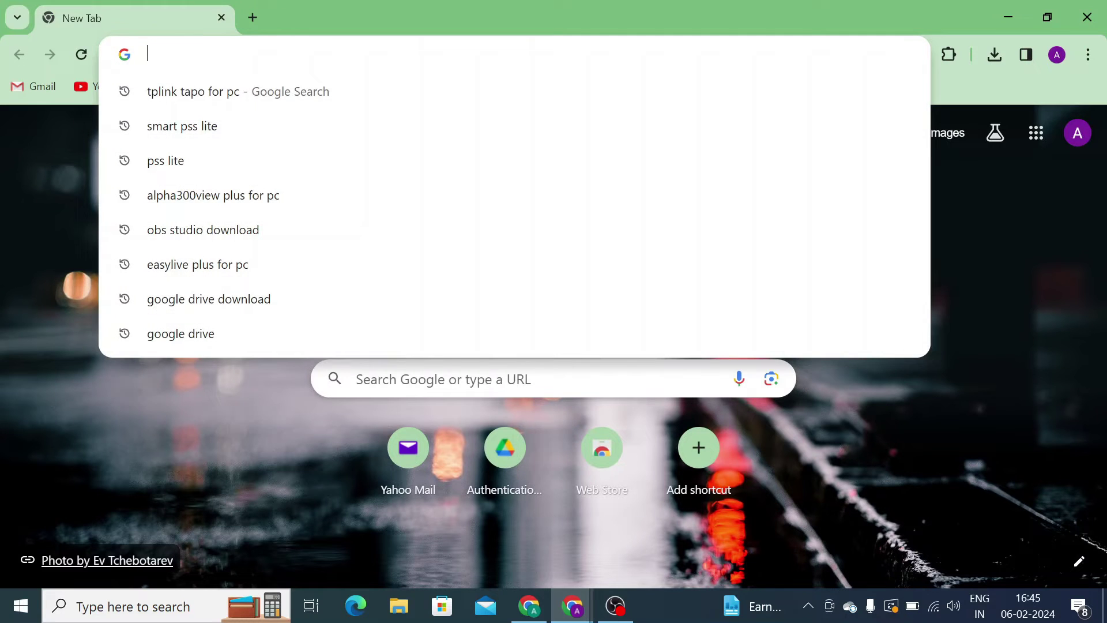
pyautogui.write('easy')
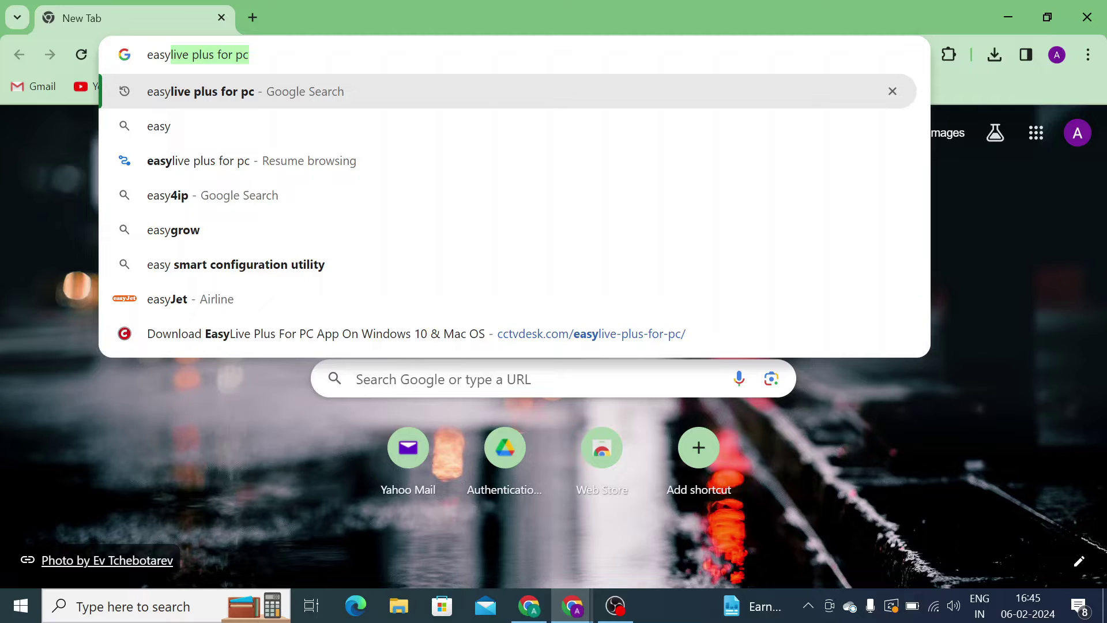
pyautogui.press('Right')
pyautogui.press('Return')
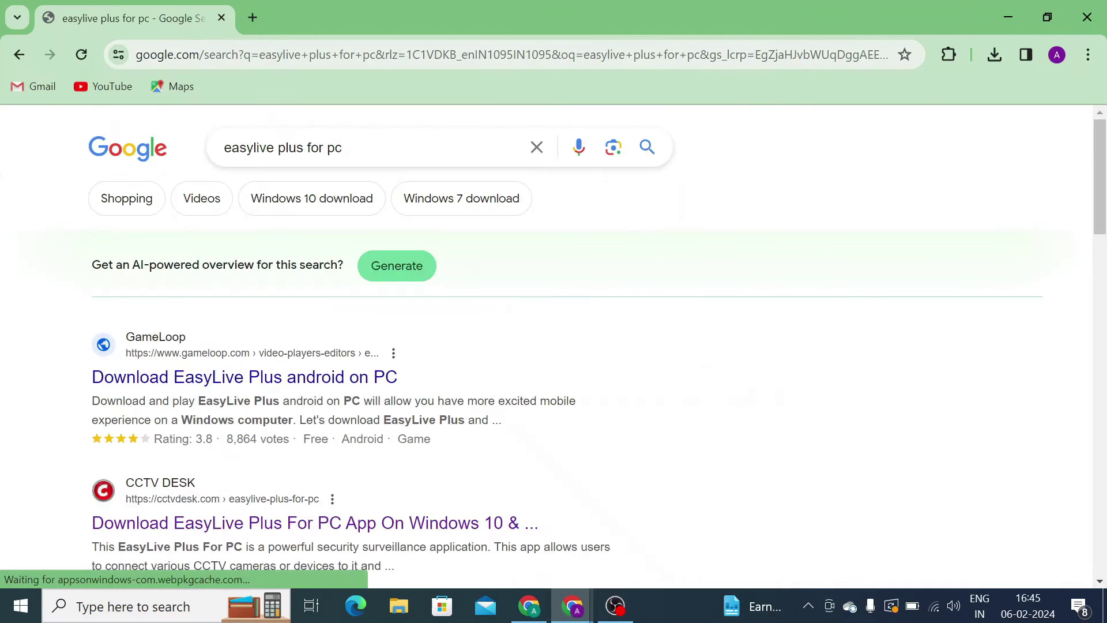
# - Open the CCTV DESK EasyLive Plus article from the search results
pyautogui.scroll(-3, 500, 277)
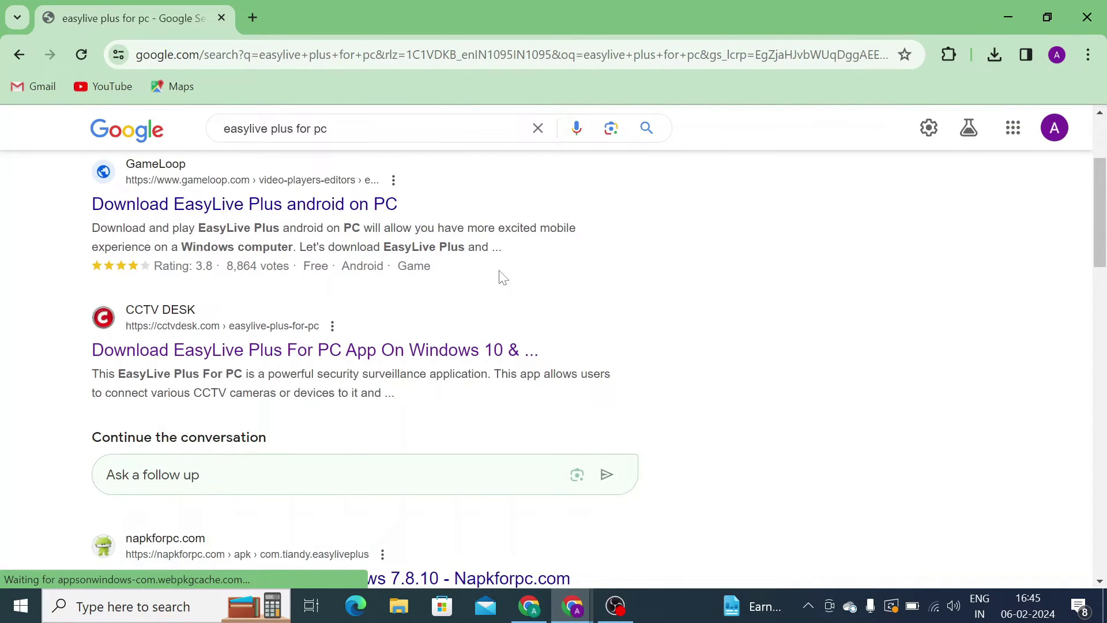
pyautogui.scroll(-4, 502, 278)
pyautogui.scroll(-10, 502, 277)
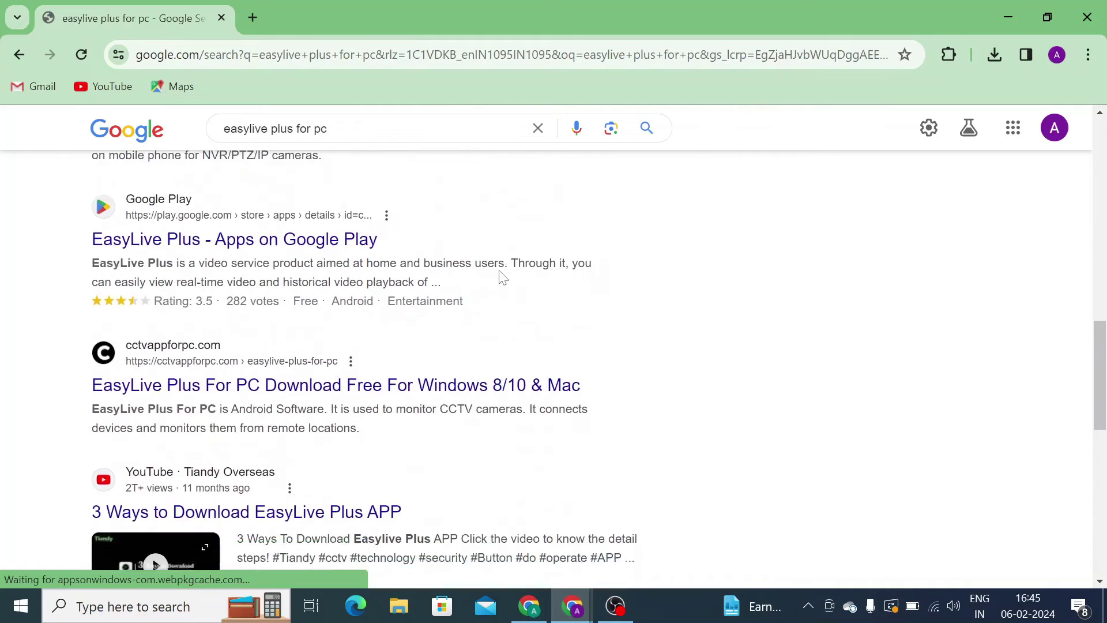
pyautogui.scroll(9, 502, 278)
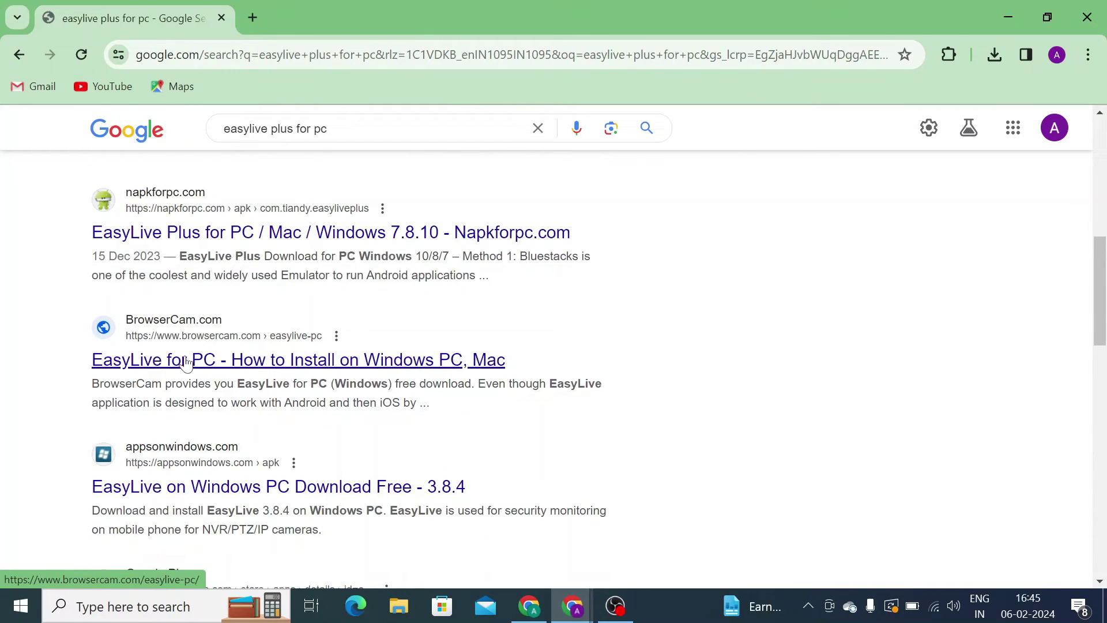
pyautogui.scroll(6, 185, 362)
pyautogui.click(241, 349)
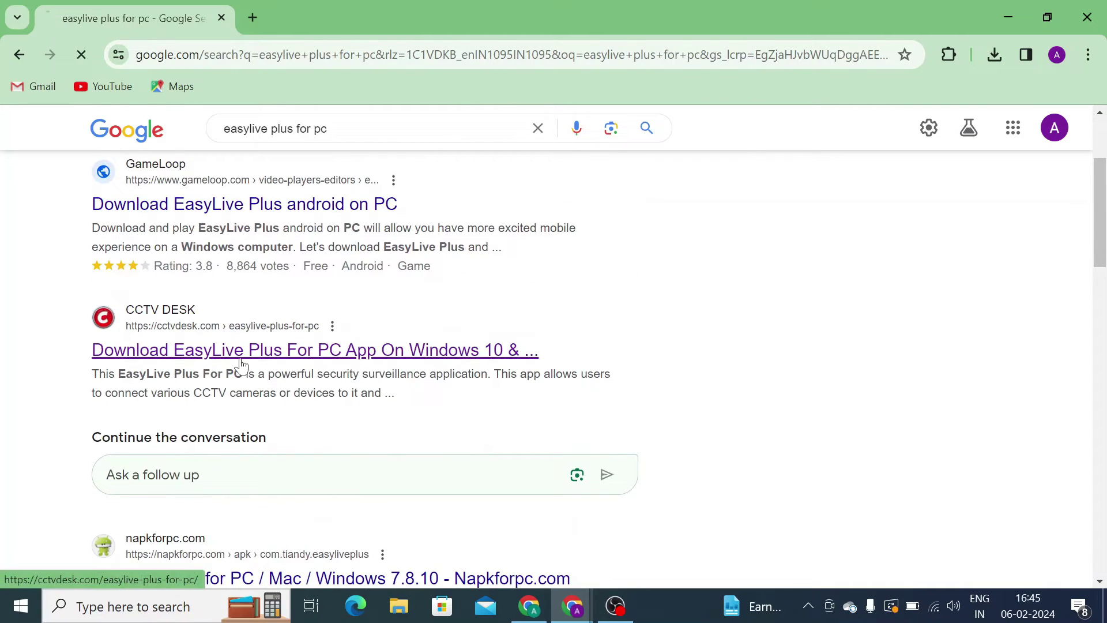
# - Scroll through the CCTV DESK EasyLive Plus article to reach the Windows download
pyautogui.scroll(-6, 657, 445)
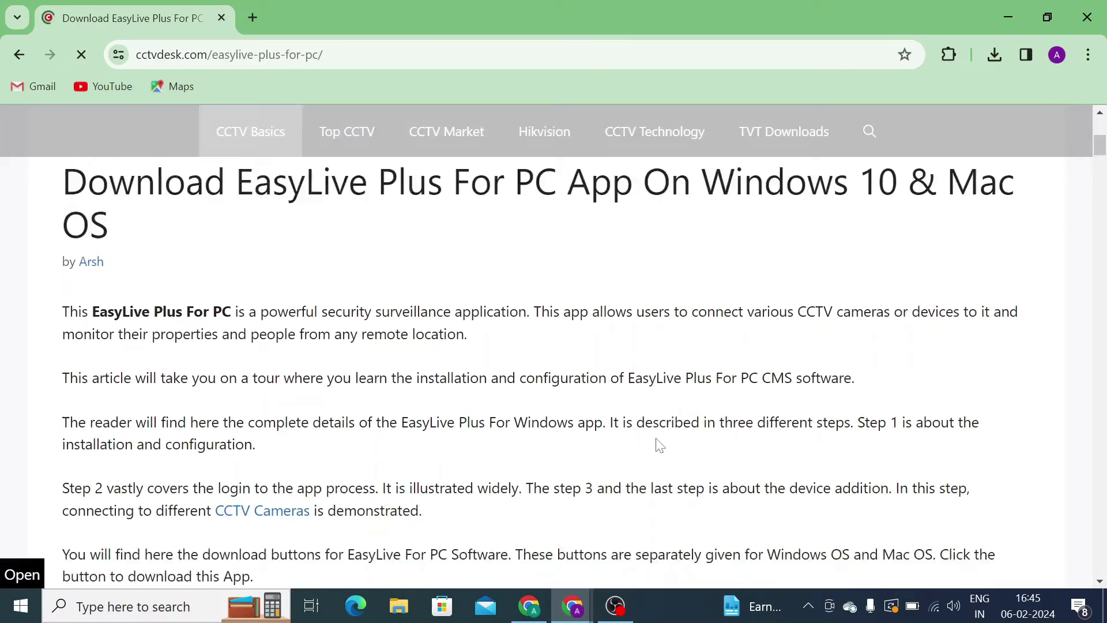
pyautogui.scroll(-20, 660, 445)
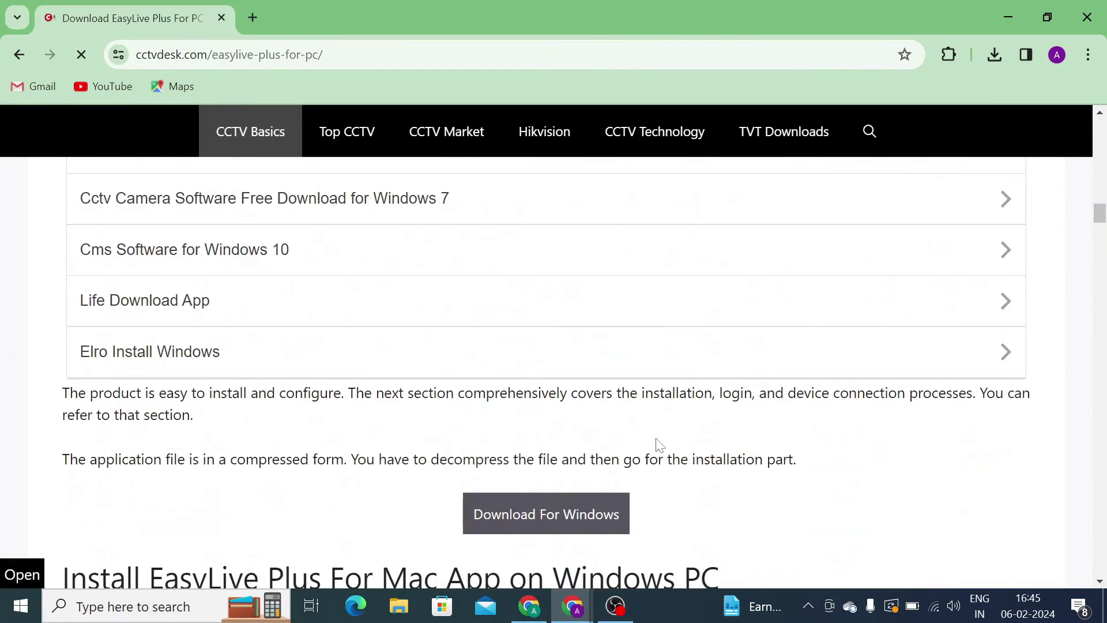
pyautogui.scroll(-20, 661, 445)
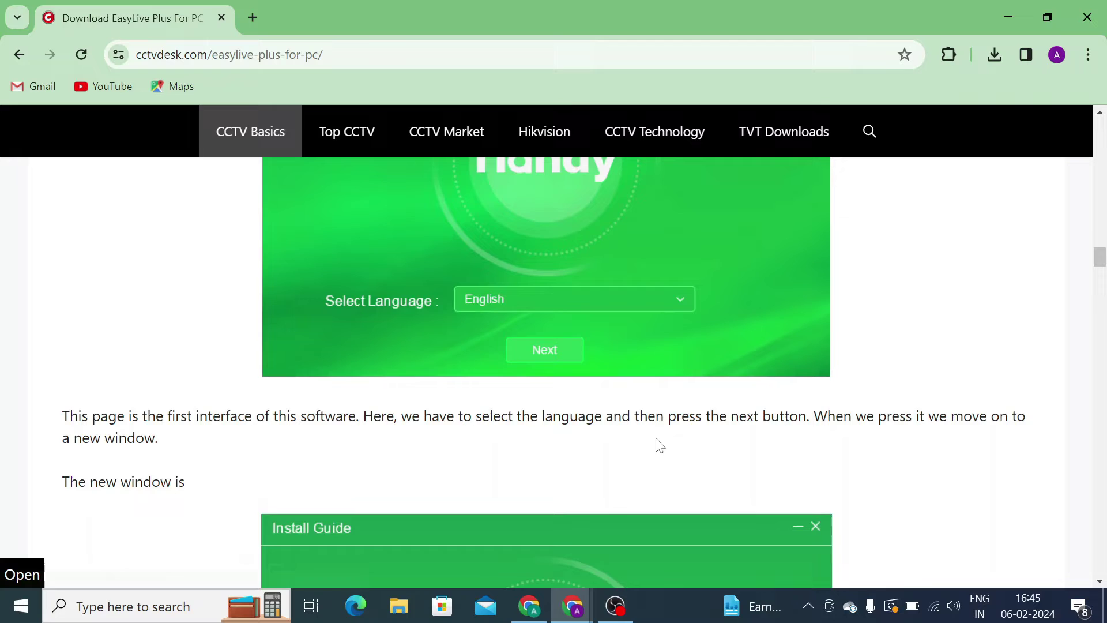
pyautogui.scroll(-20, 660, 445)
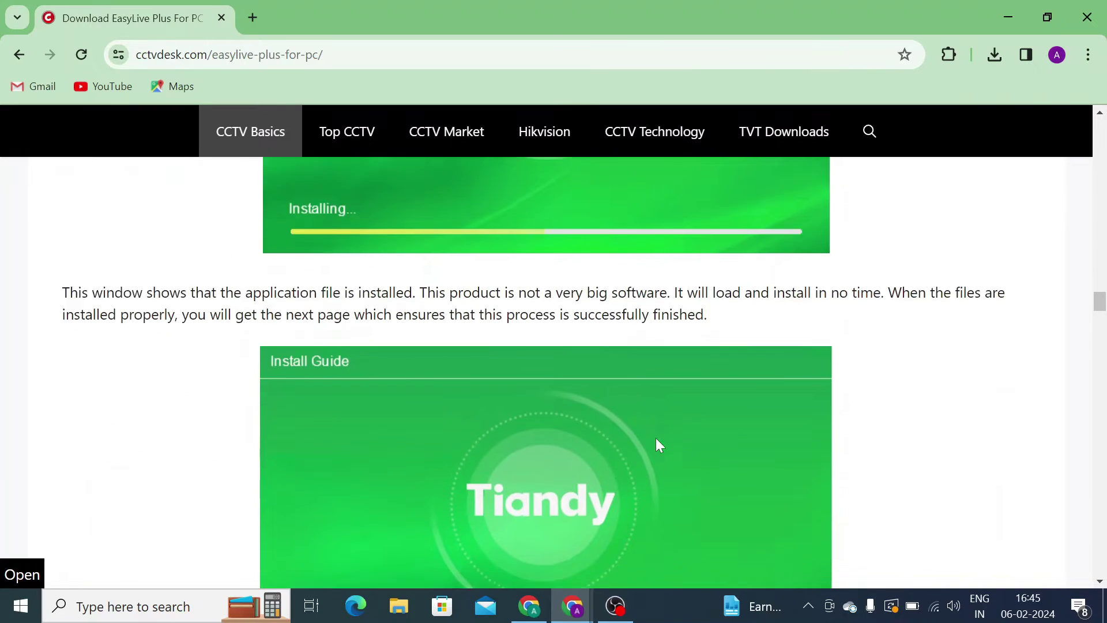
pyautogui.scroll(-20, 659, 445)
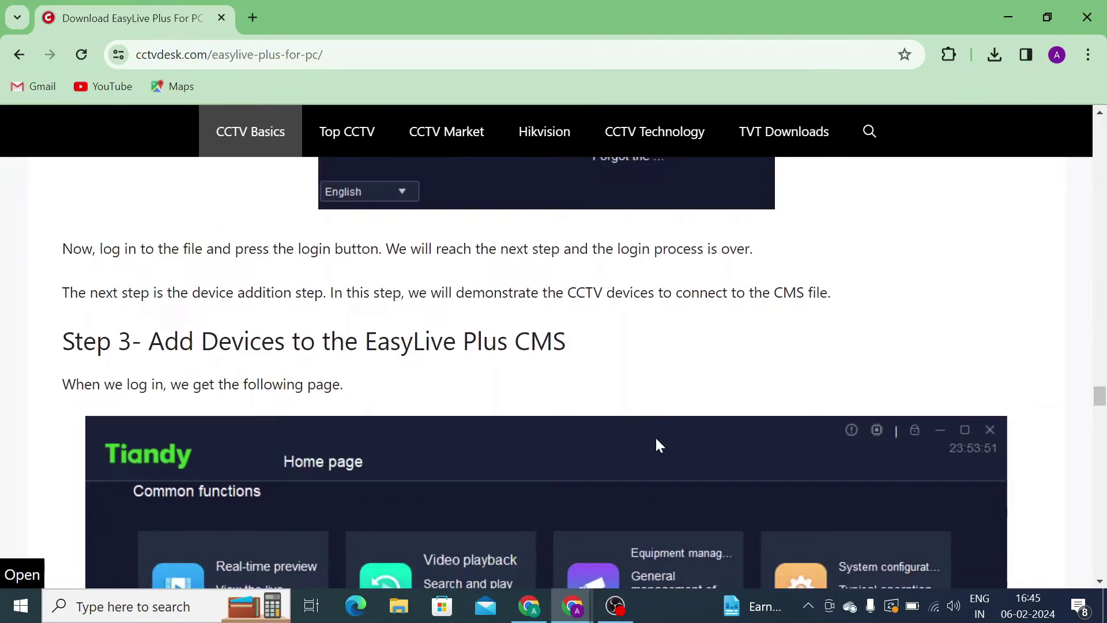
pyautogui.scroll(-5, 659, 445)
pyautogui.scroll(20, 659, 445)
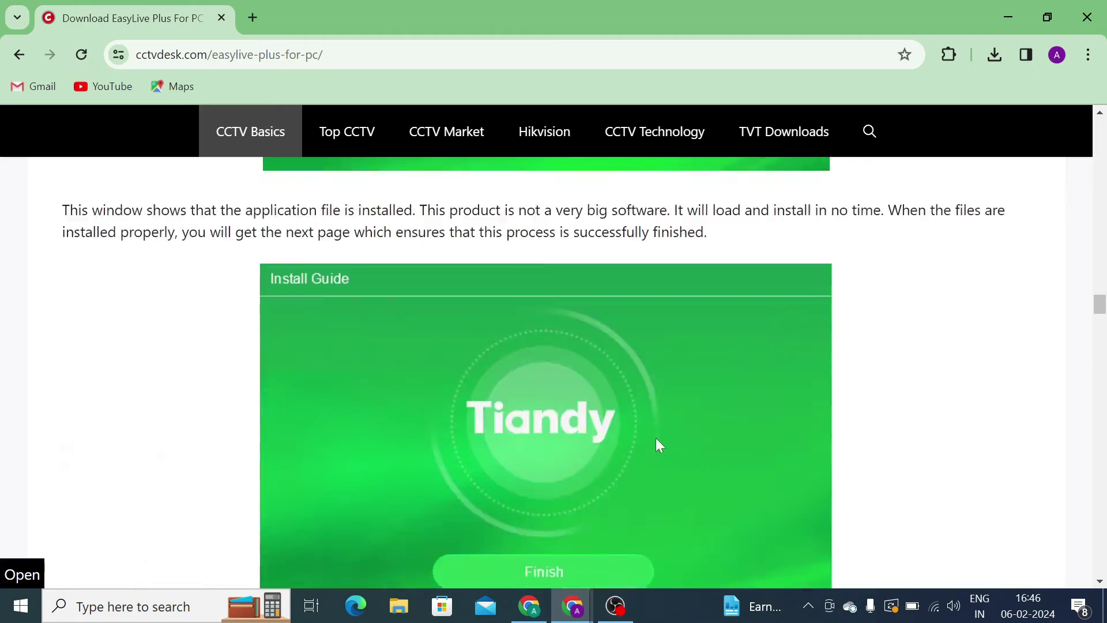
pyautogui.scroll(20, 659, 445)
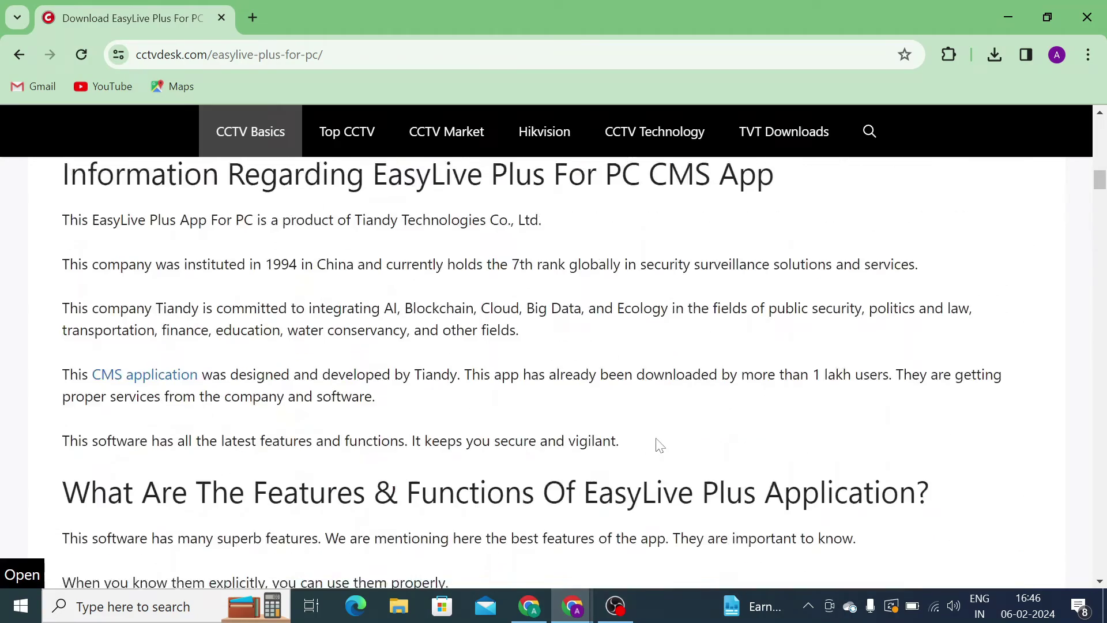
pyautogui.scroll(15, 659, 445)
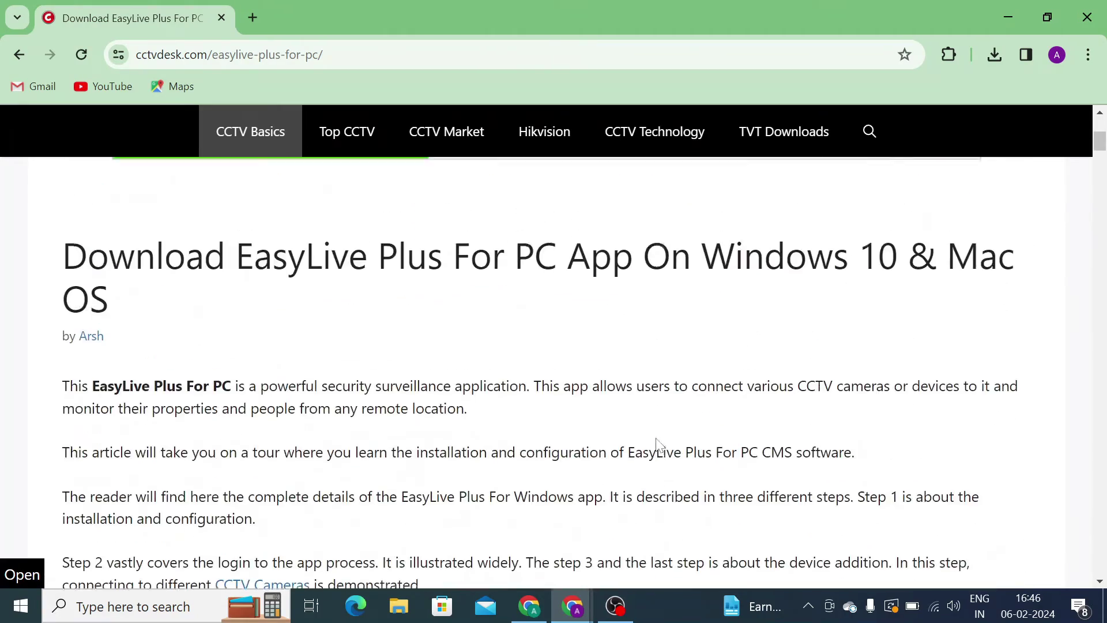
pyautogui.scroll(-15, 660, 445)
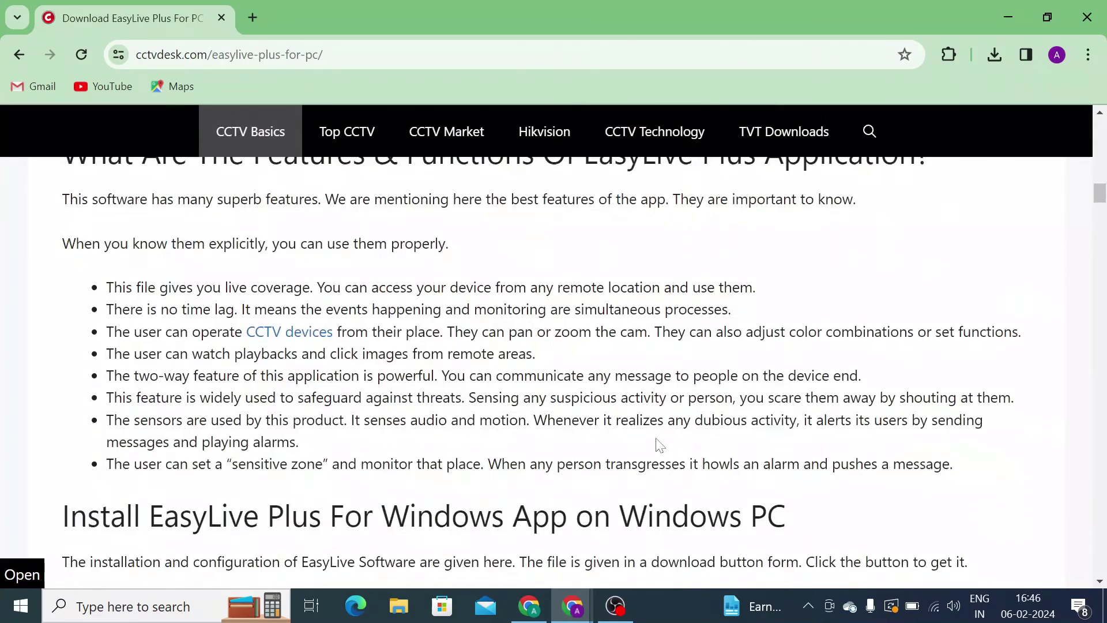
pyautogui.scroll(-10, 659, 445)
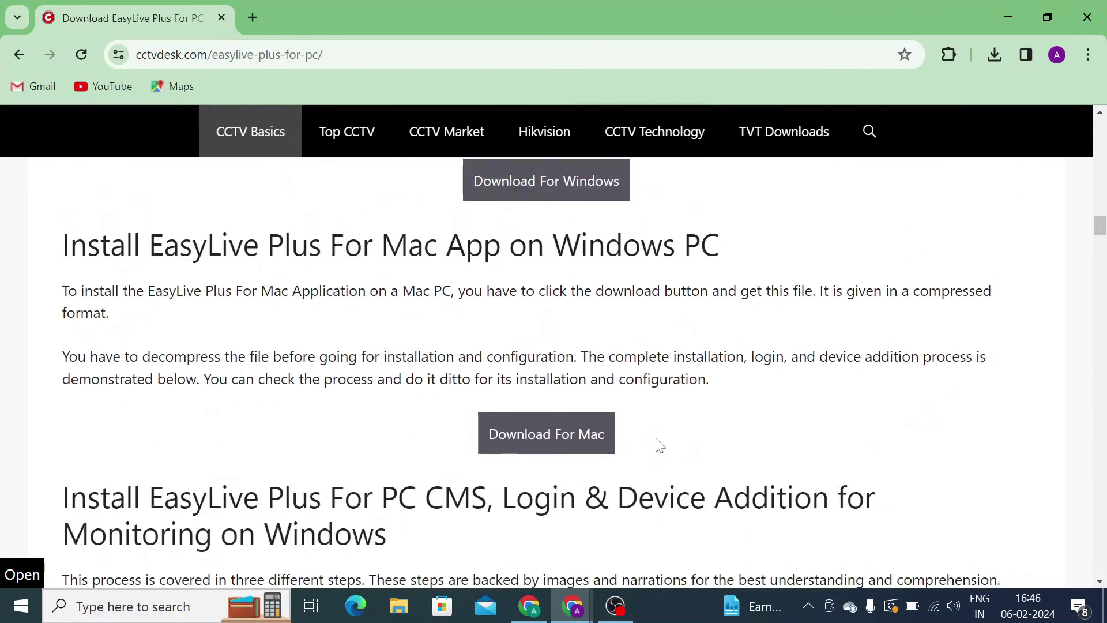
pyautogui.scroll(1, 660, 445)
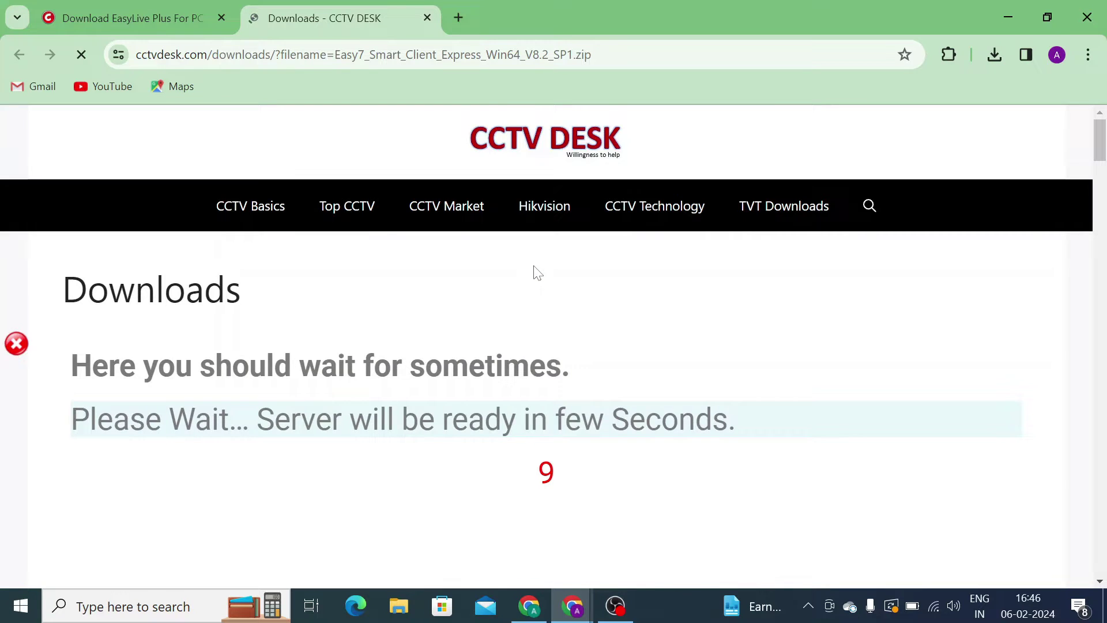
# - Start downloading Easy7_Smart_Client_Express_Win64_V8.2_SP1.zip and dismiss the pop-up ad
pyautogui.scroll(-3, 548, 333)
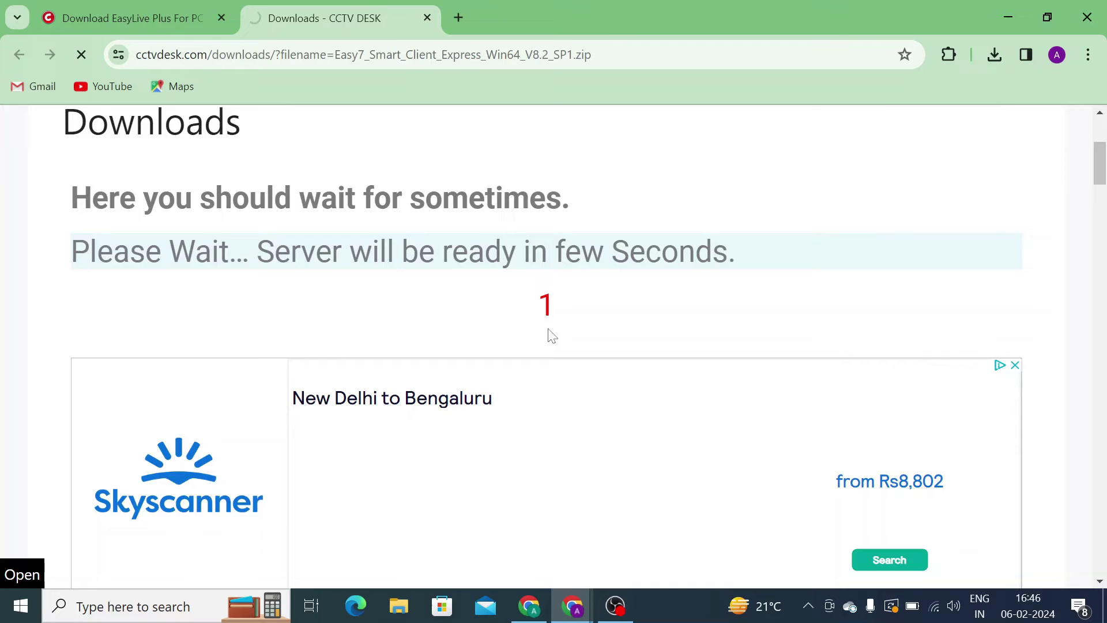
pyautogui.scroll(-3, 545, 331)
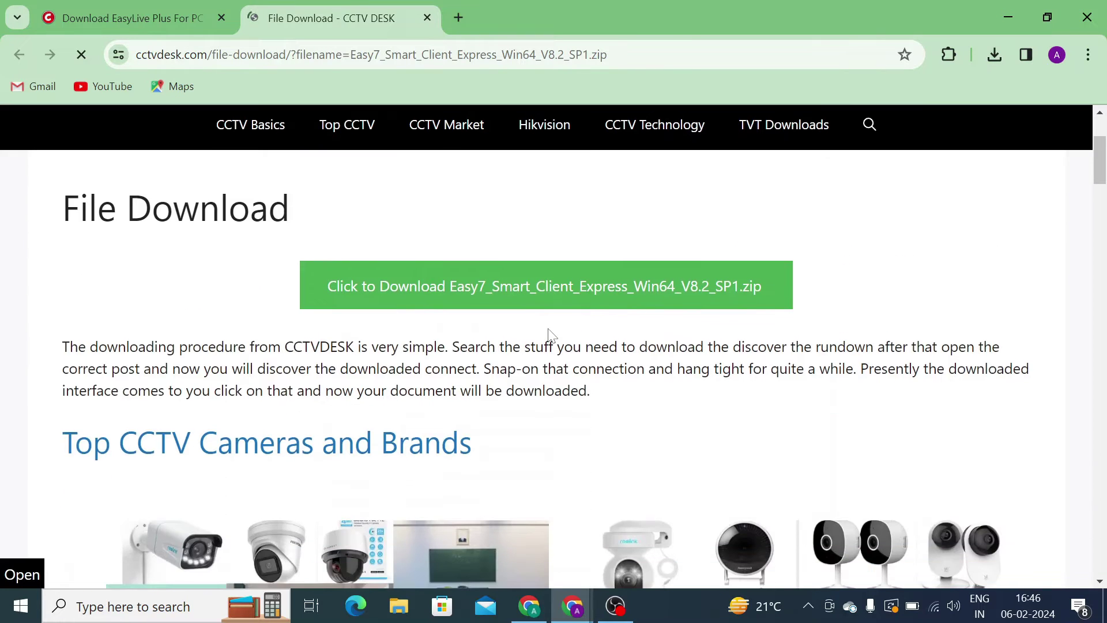
pyautogui.click(525, 303)
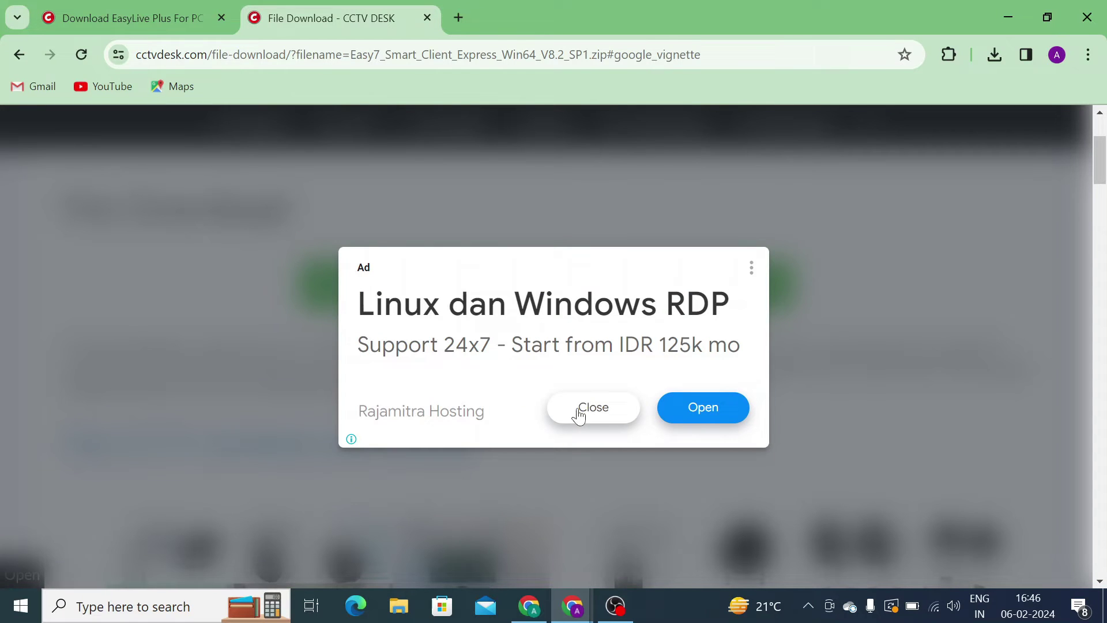
pyautogui.click(579, 415)
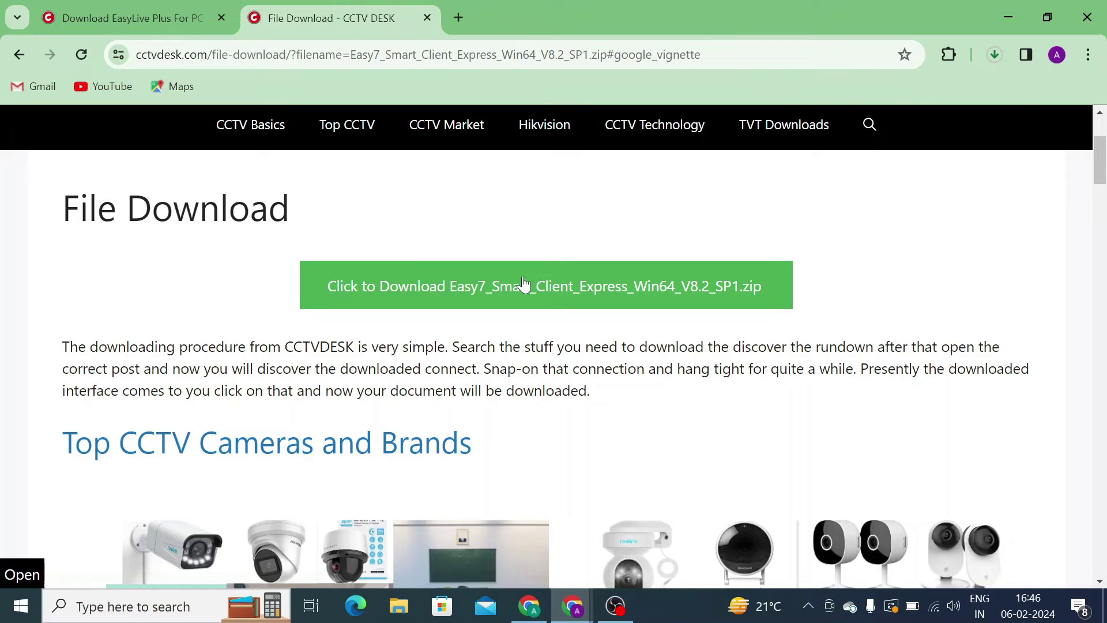
# - Wait for the 85.6 MB Easy7 zip download to finish, then show it in its folder
pyautogui.click(988, 60)
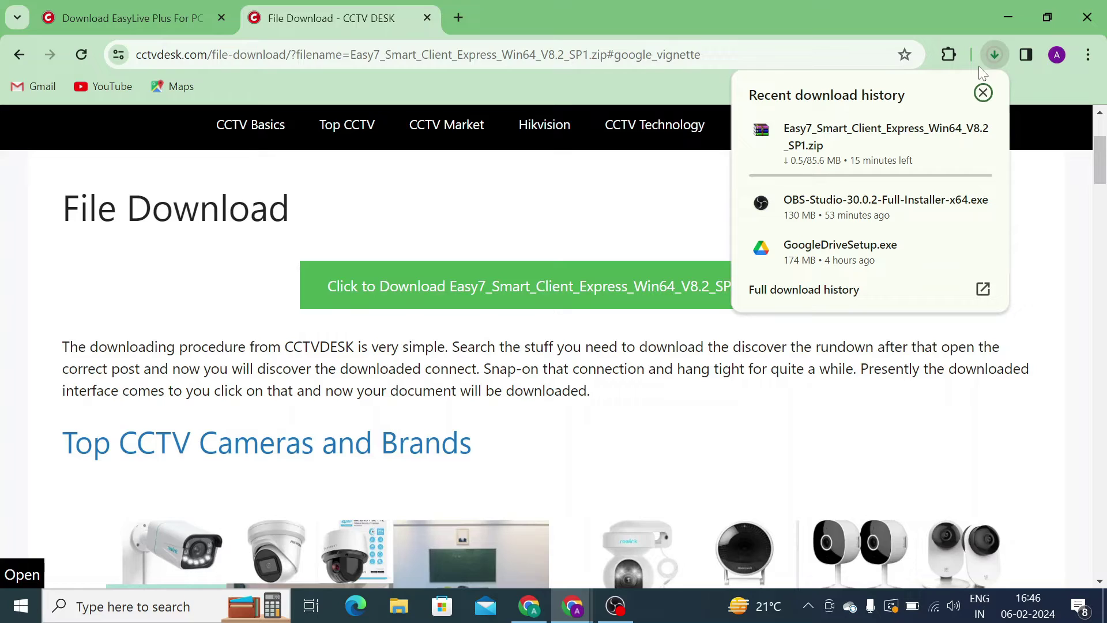
pyautogui.moveTo(818, 205)
pyautogui.moveTo(882, 145)
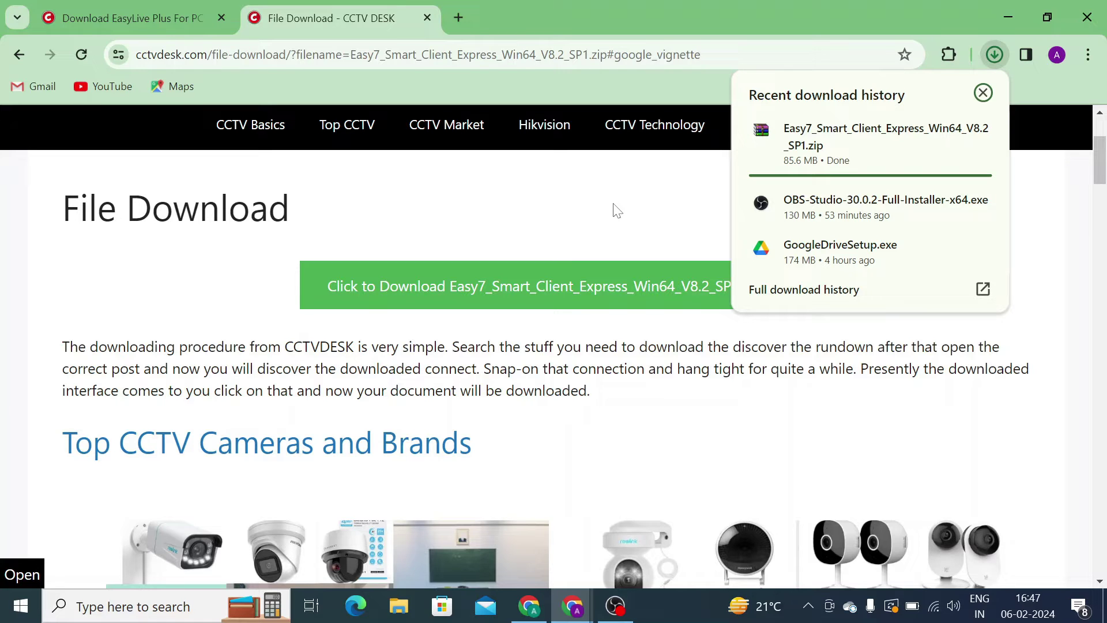
pyautogui.moveTo(946, 164)
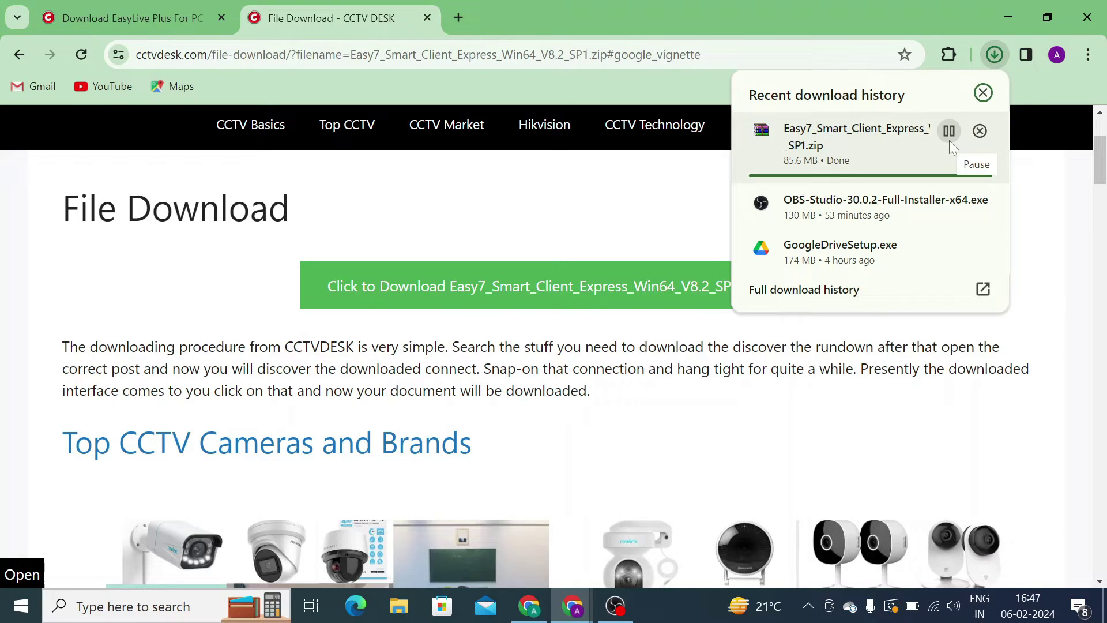
pyautogui.click(625, 208)
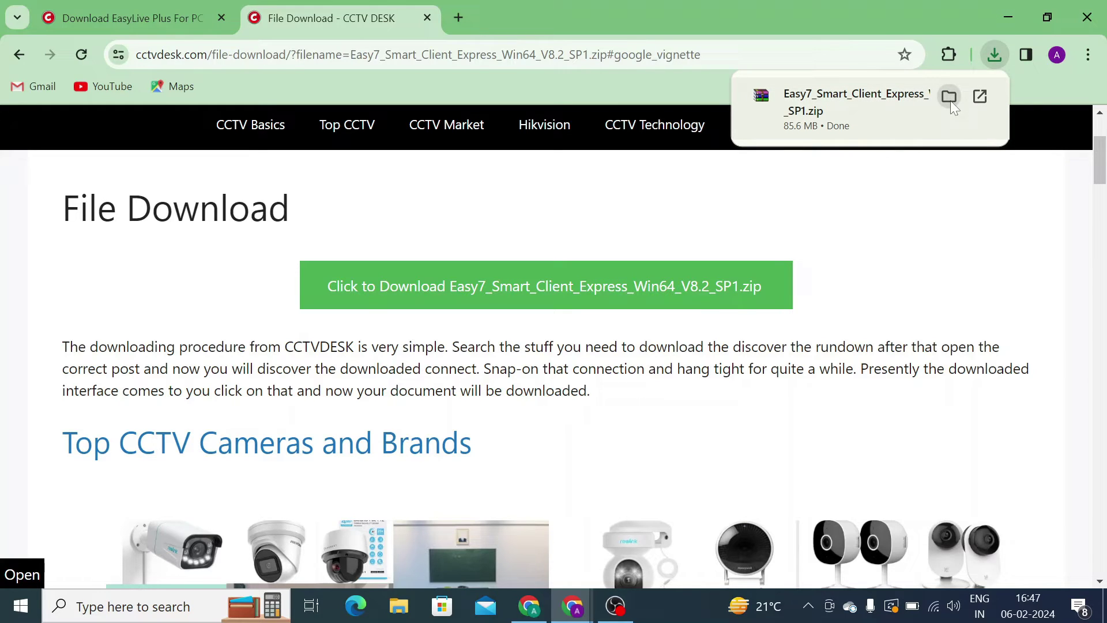
pyautogui.click(949, 97)
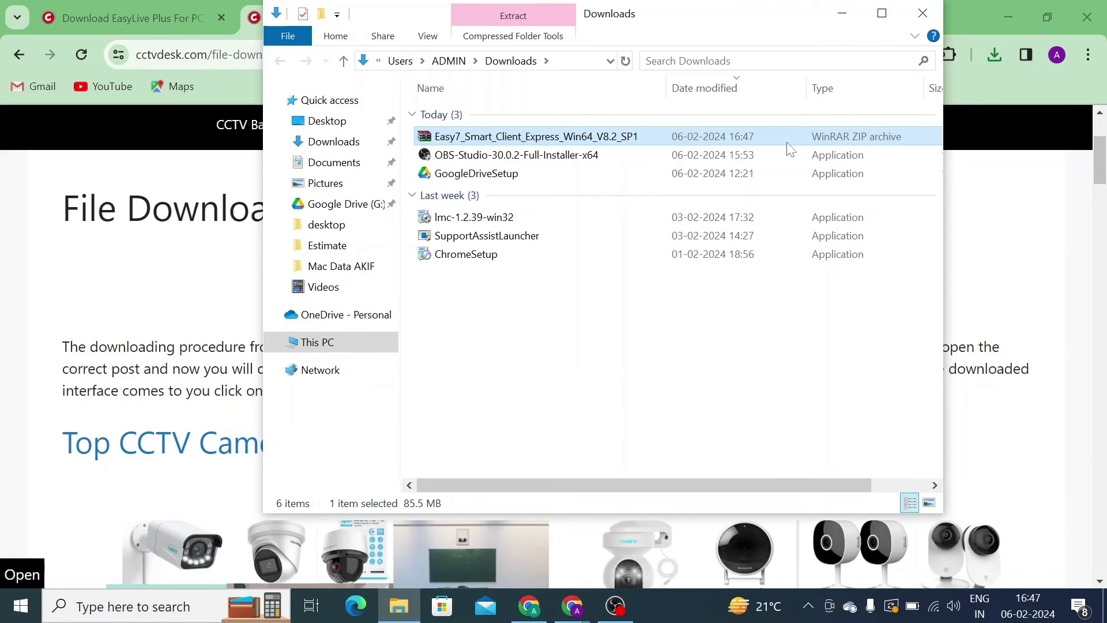
# - Extract the Easy7 zip with WinRAR into an Easy7_Smart_Client_Express_Win64_V8.2_SP1 folder
pyautogui.rightClick(501, 139)
pyautogui.moveTo(588, 247)
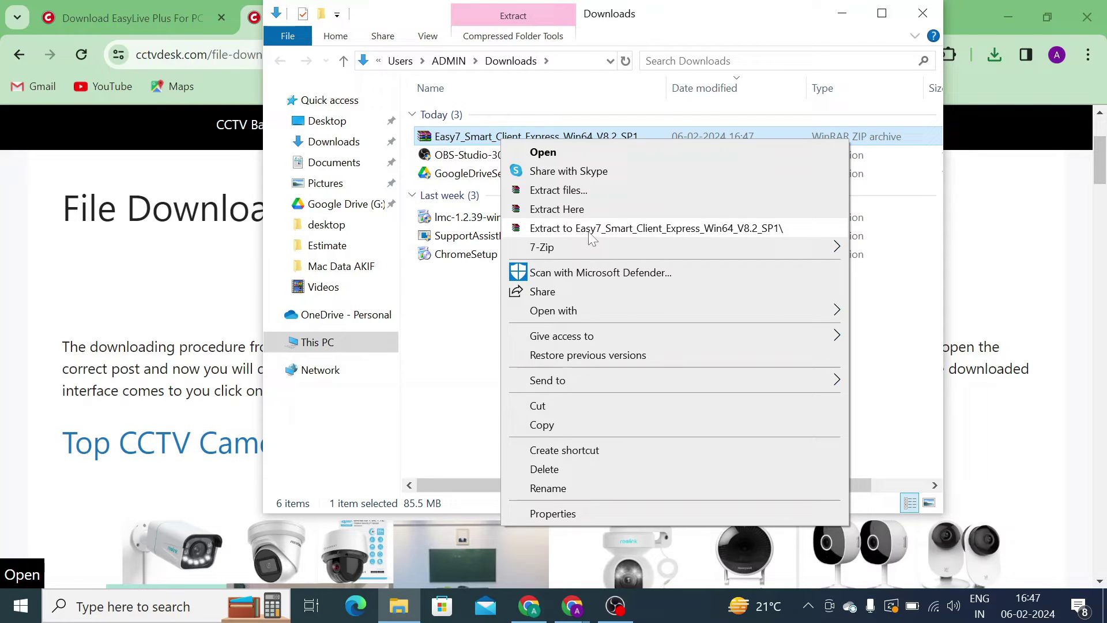
pyautogui.click(590, 231)
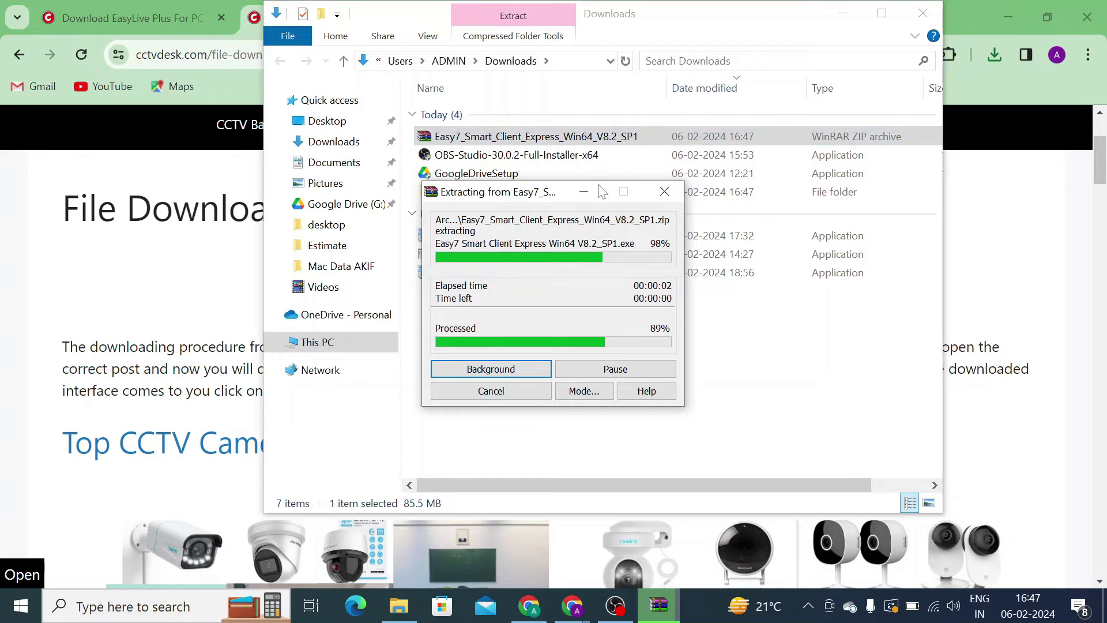
pyautogui.click(668, 609)
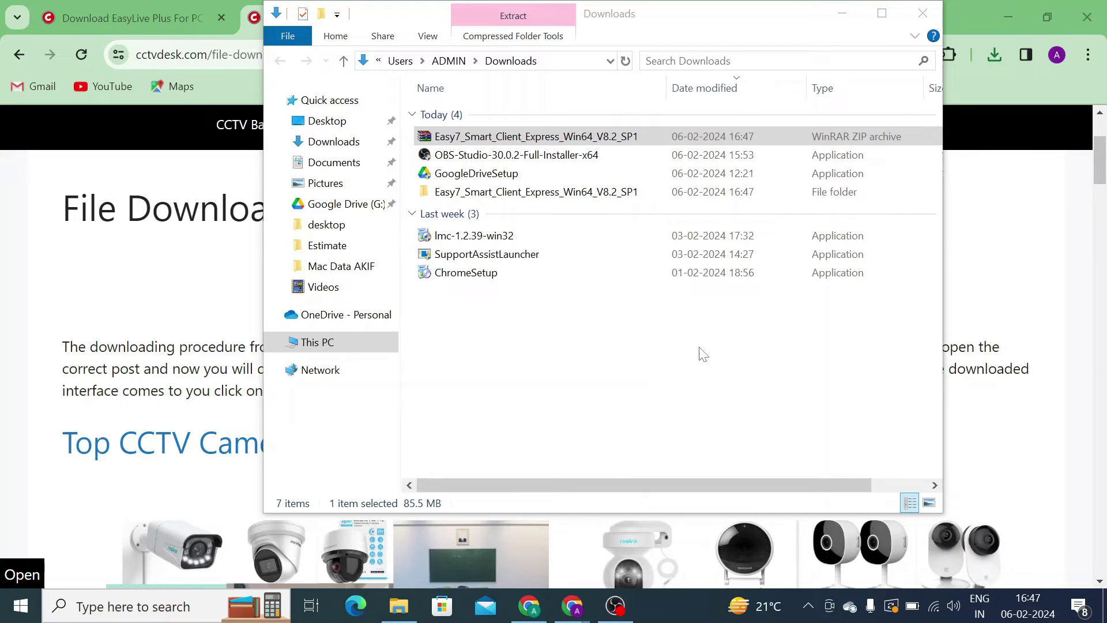
# - Run the Easy7 Smart Client Express installer from the extracted folder as administrator
pyautogui.doubleClick(511, 194)
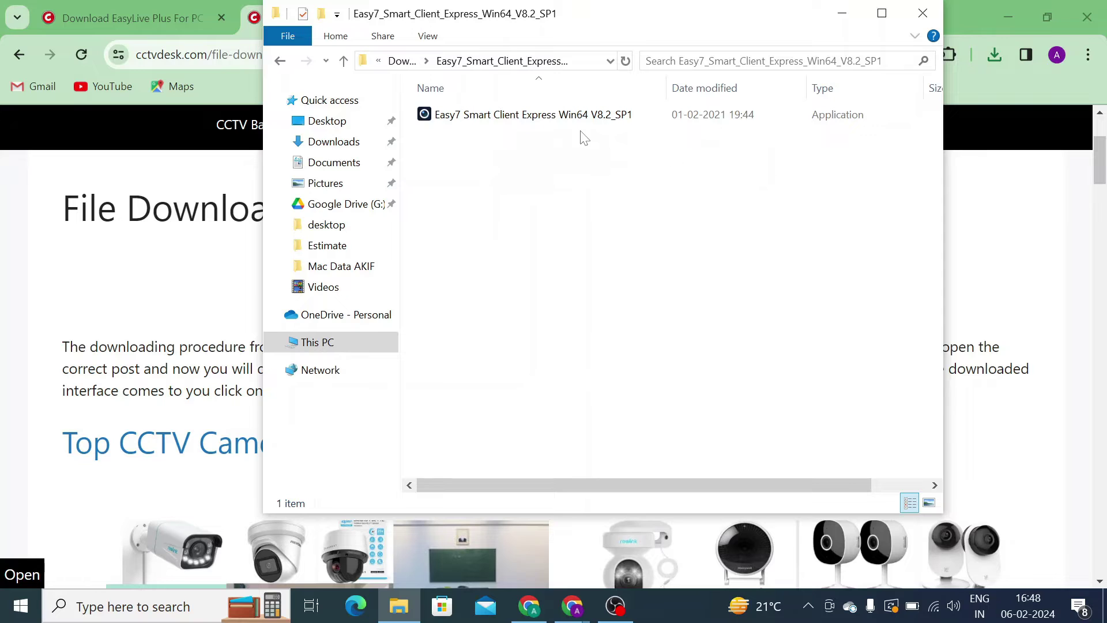
pyautogui.click(547, 125)
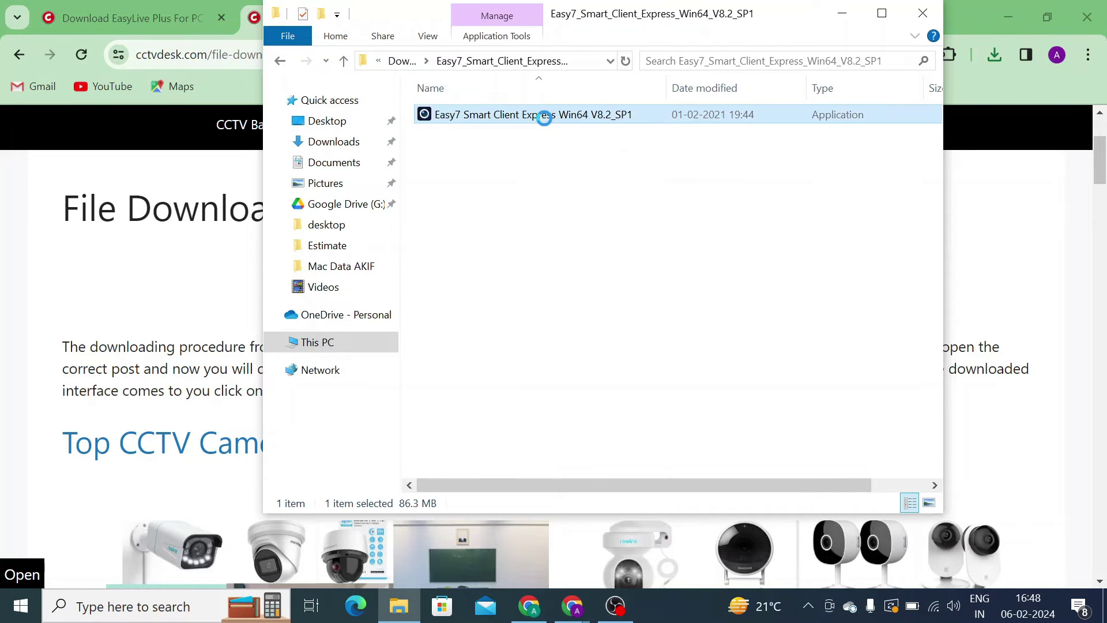
pyautogui.rightClick(543, 115)
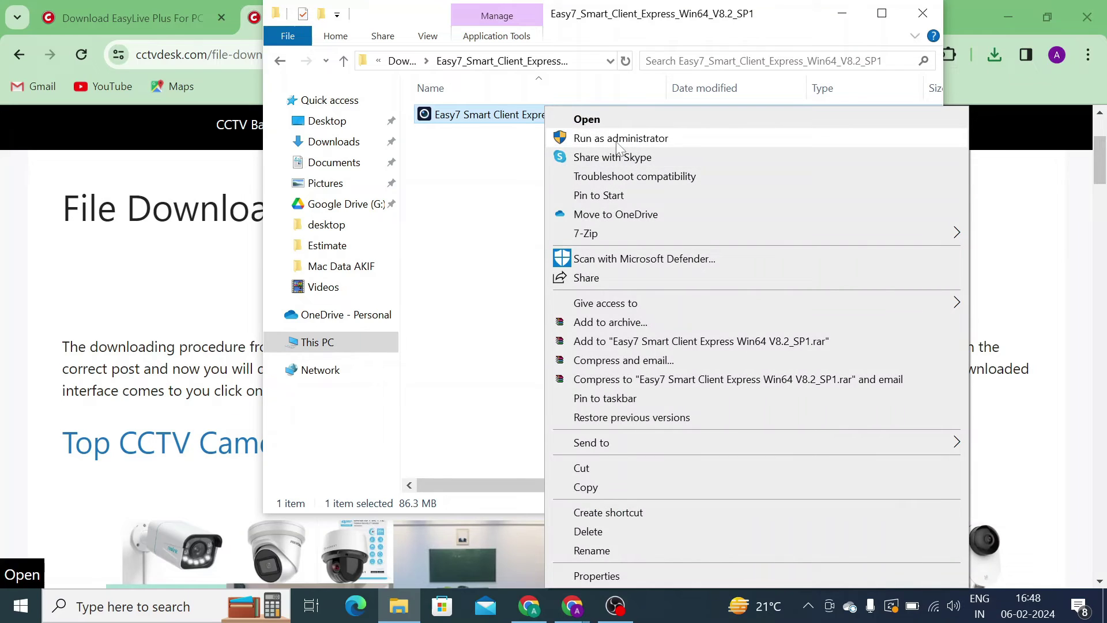
pyautogui.click(619, 141)
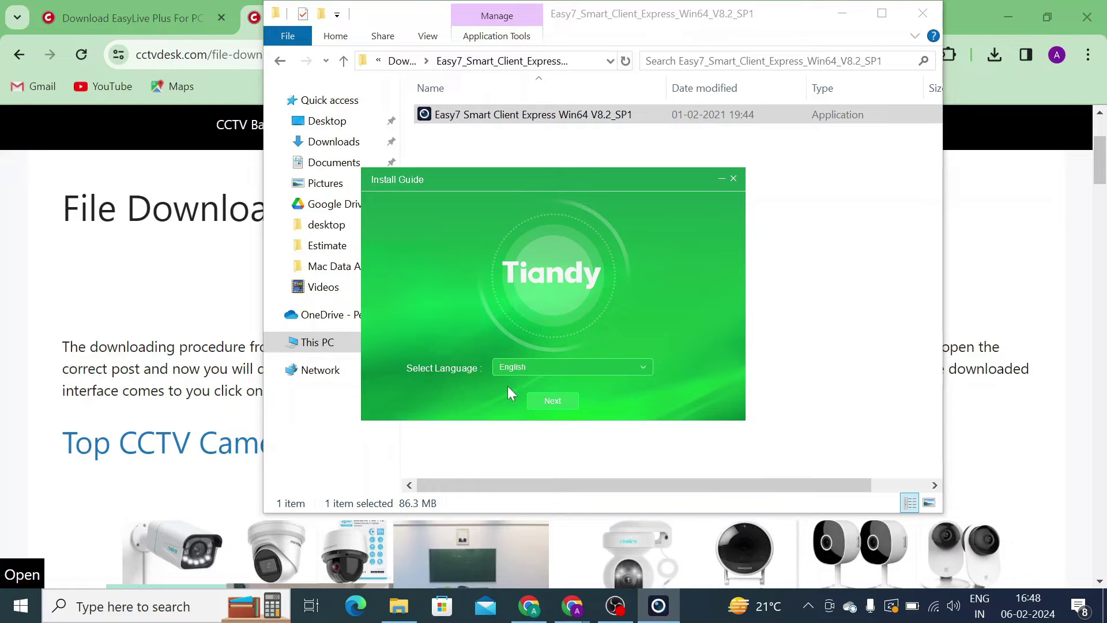
# - Install Easy7 Smart Client Express in English to the default Program Files folder
pyautogui.click(552, 404)
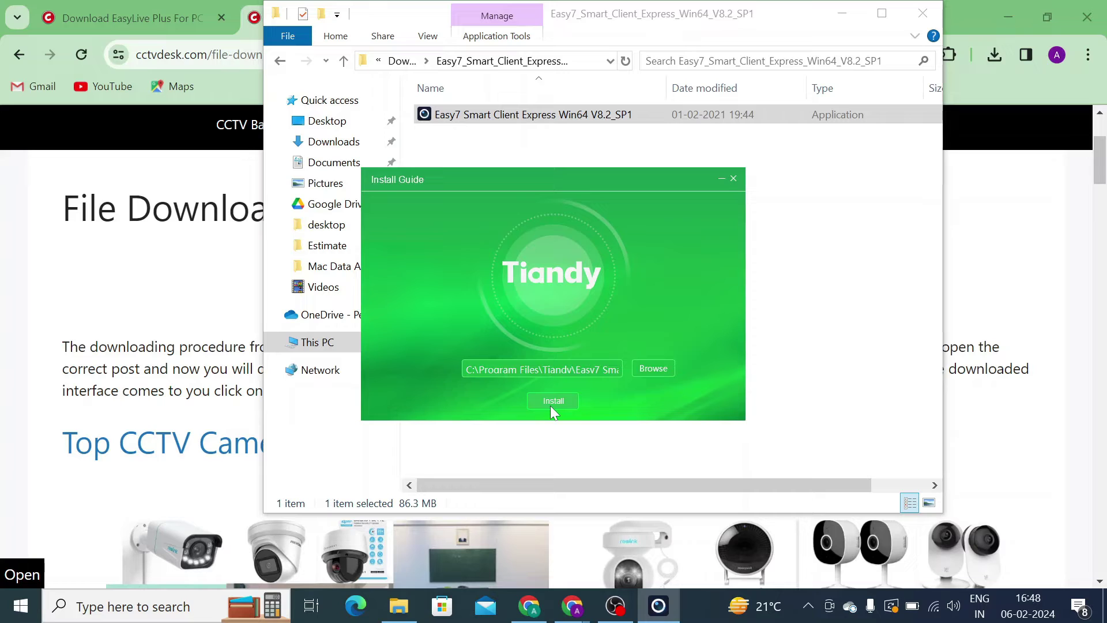
pyautogui.click(552, 403)
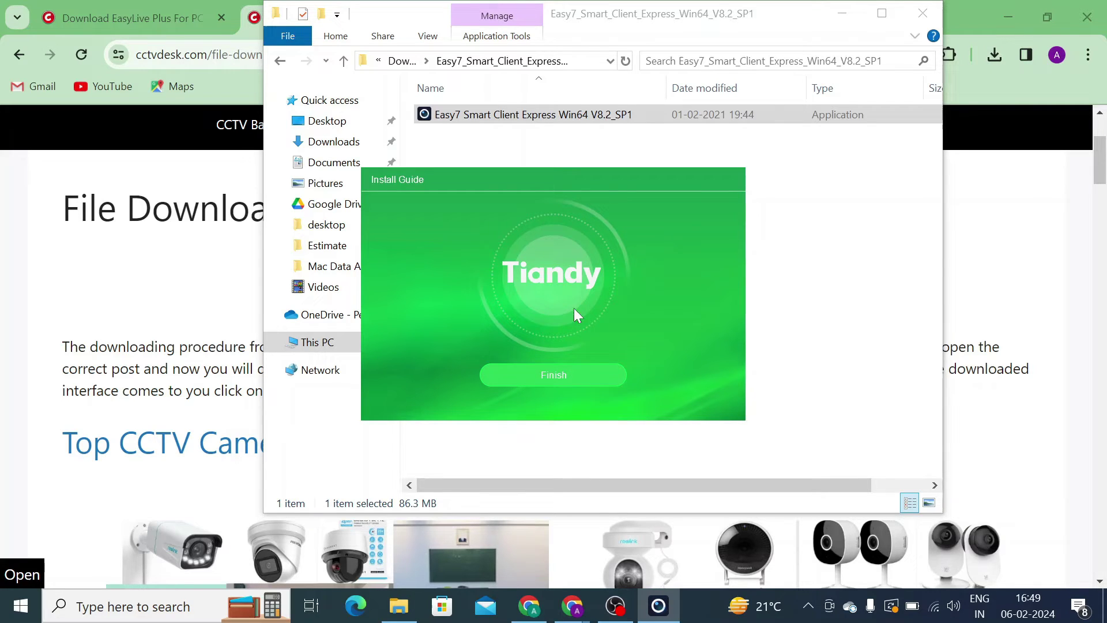
pyautogui.click(546, 381)
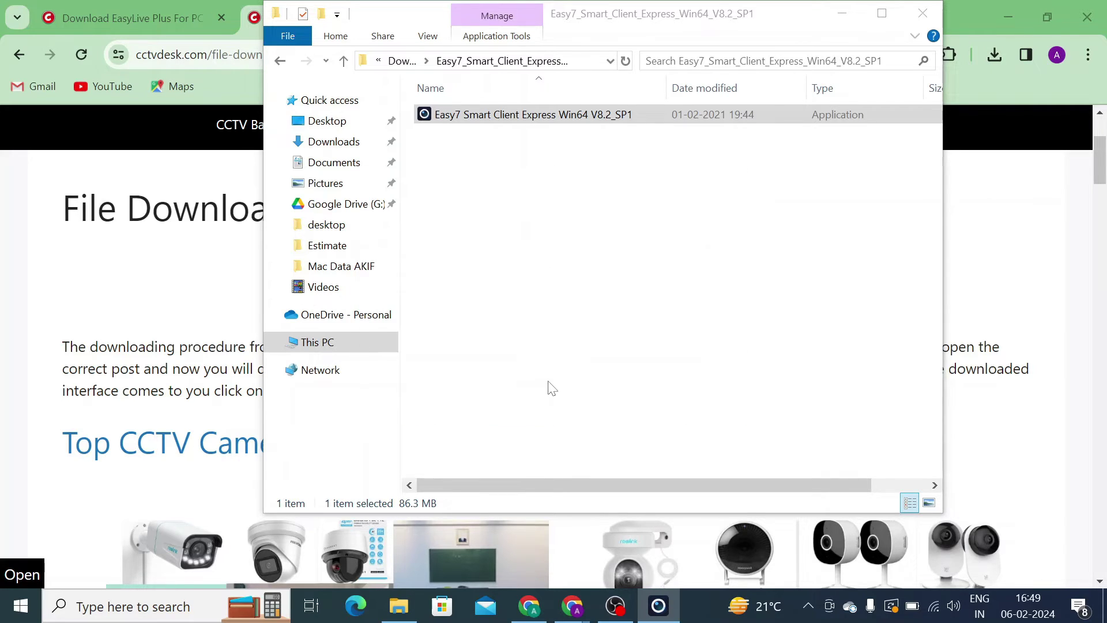
# - Minimise Explorer and Chrome, then launch the Easy7 desktop shortcut as administrator
pyautogui.click(843, 11)
pyautogui.click(1005, 10)
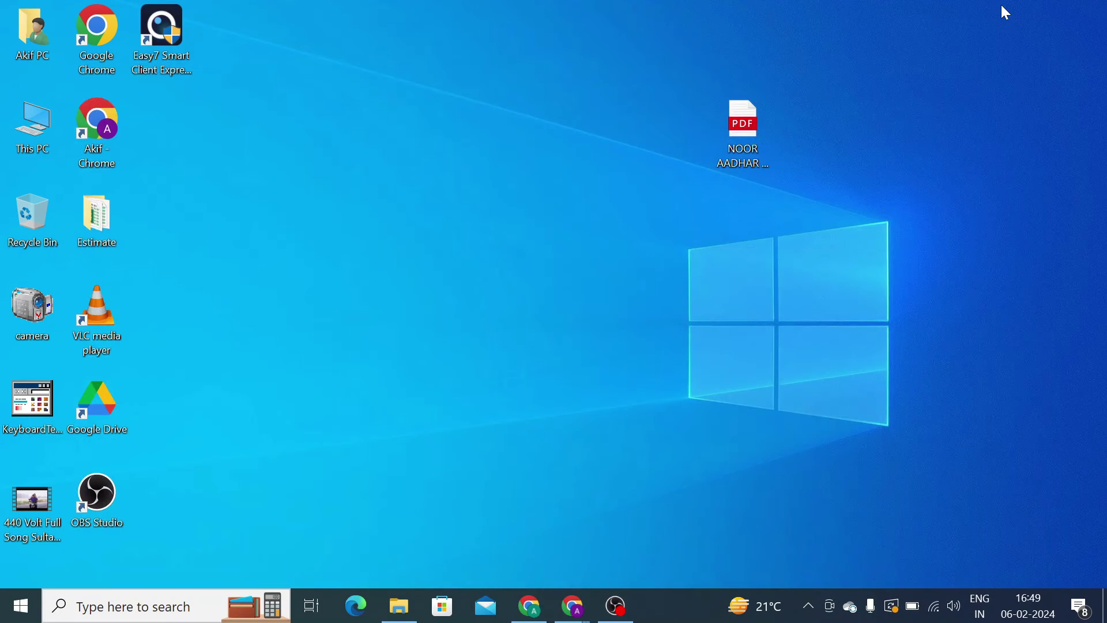
pyautogui.click(169, 57)
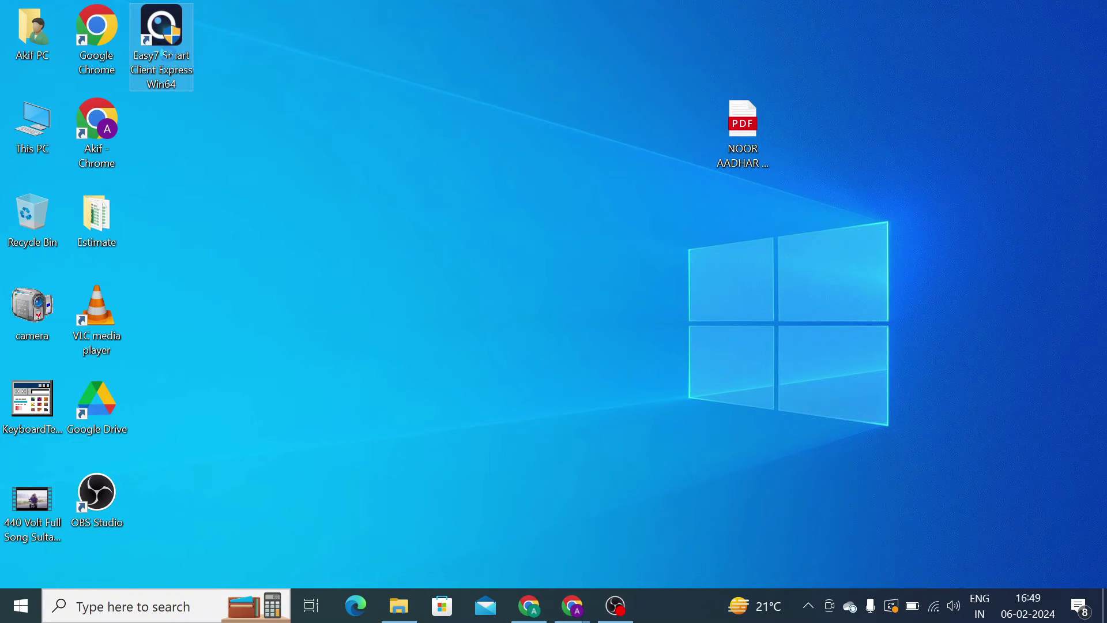
pyautogui.rightClick(167, 55)
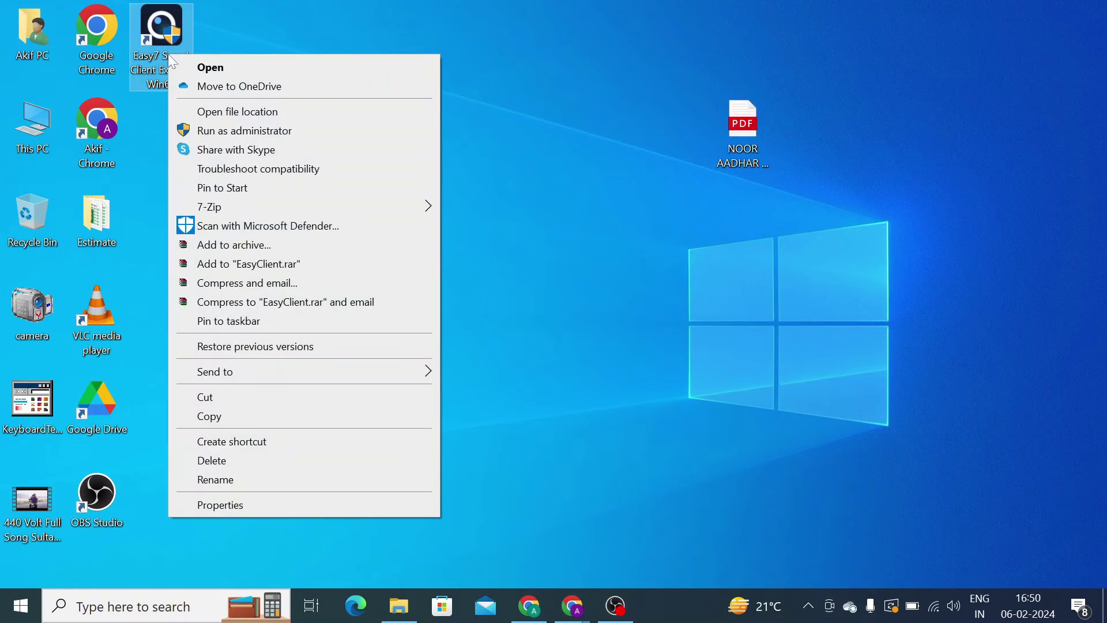
pyautogui.click(211, 136)
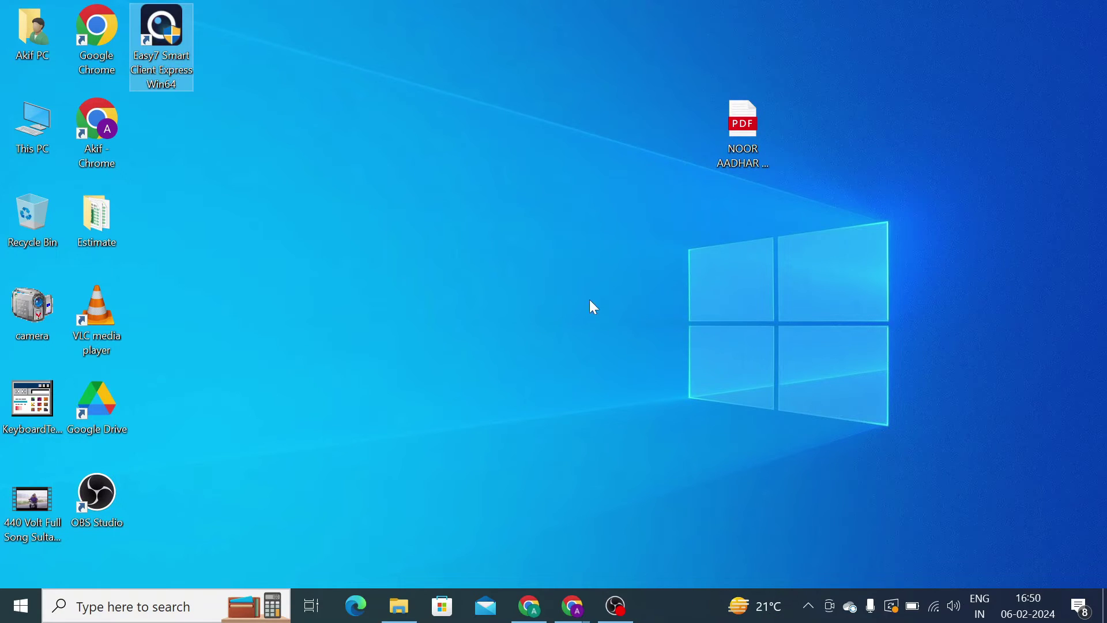
pyautogui.doubleClick(163, 64)
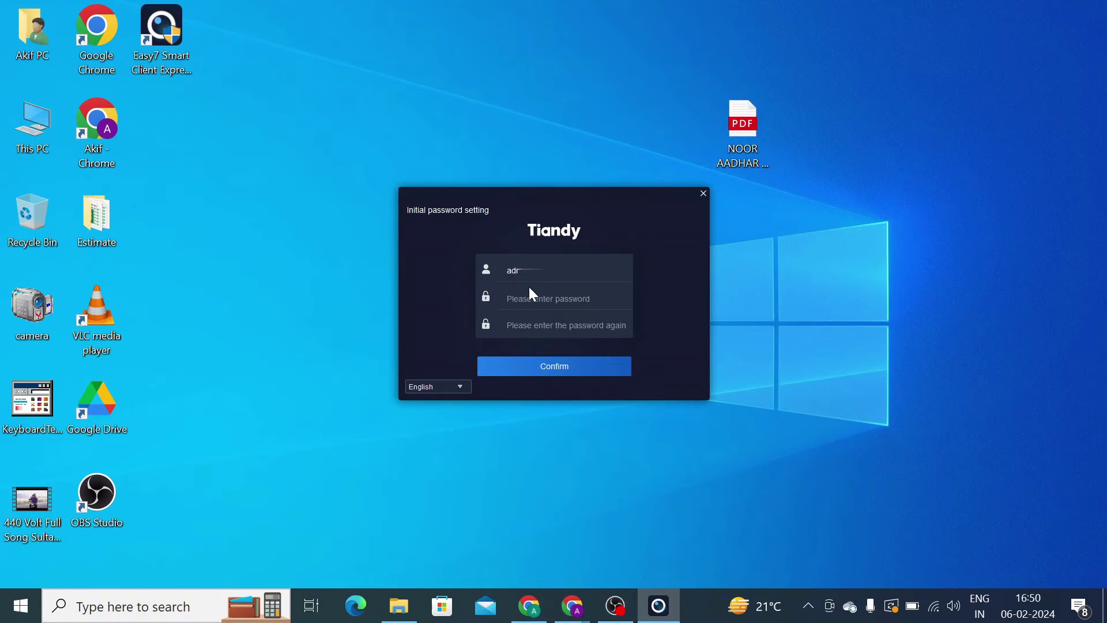
# - Type the new admin password into both the password and confirmation fields
pyautogui.click(527, 299)
pyautogui.write('12345')
pyautogui.press('Tab')
pyautogui.write('12345')
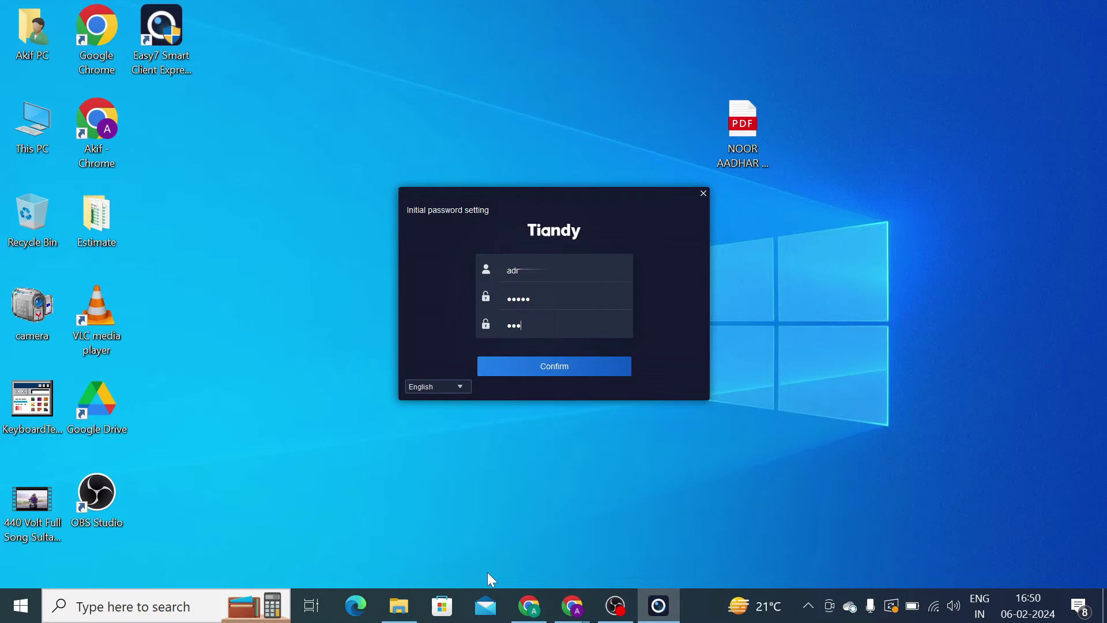
# - Confirm the password, then choose three security questions including 'Who is your favorite star' with answers
pyautogui.click(565, 368)
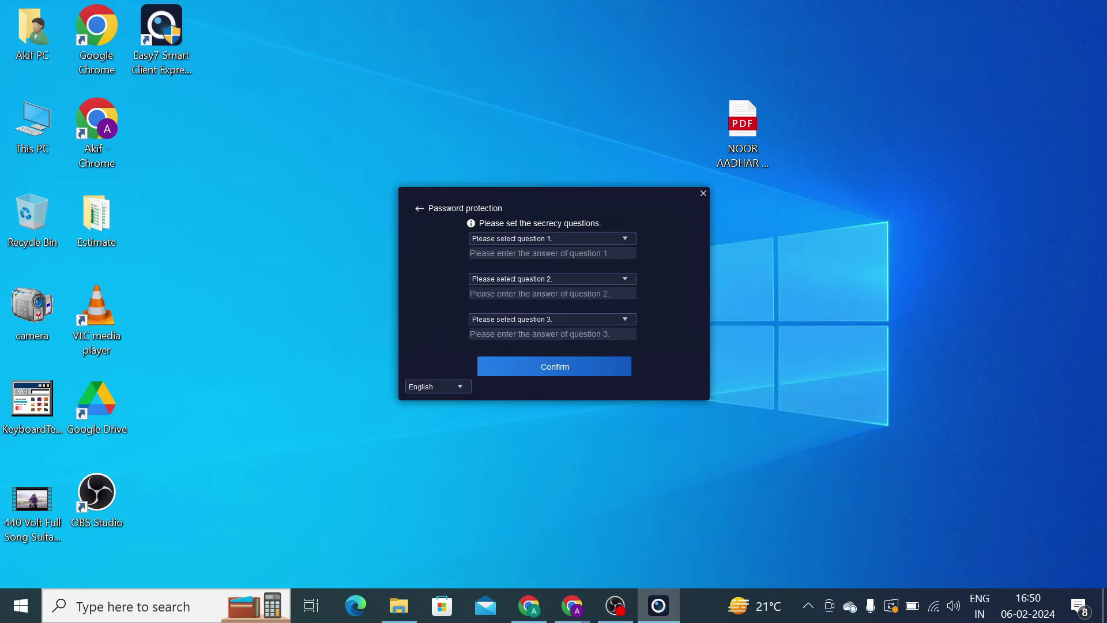
pyautogui.write('rr')
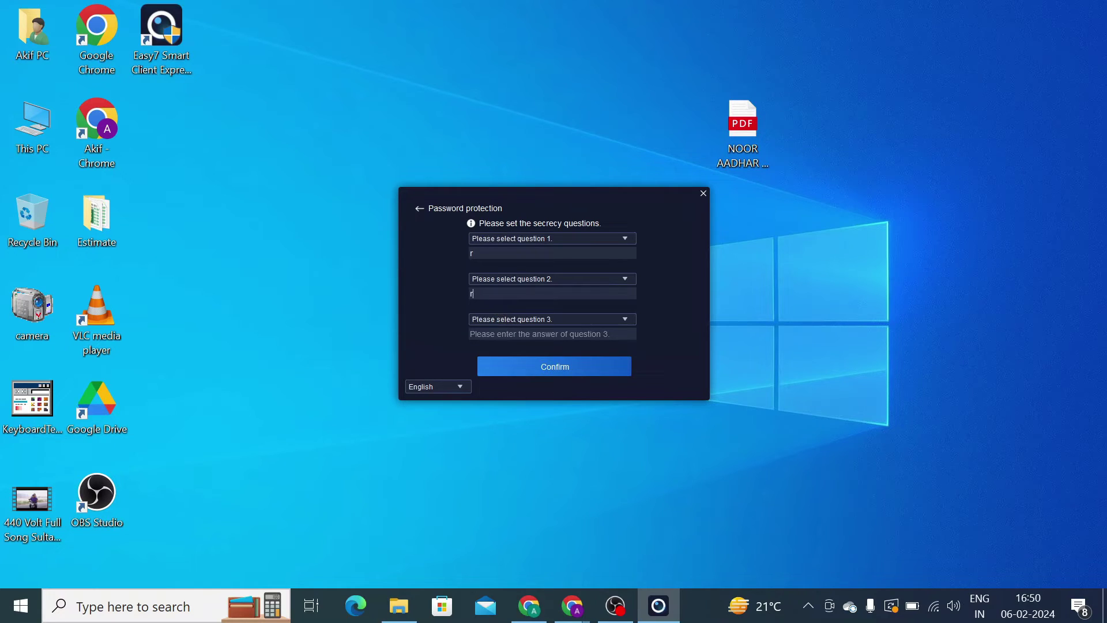
pyautogui.click(508, 240)
pyautogui.click(502, 265)
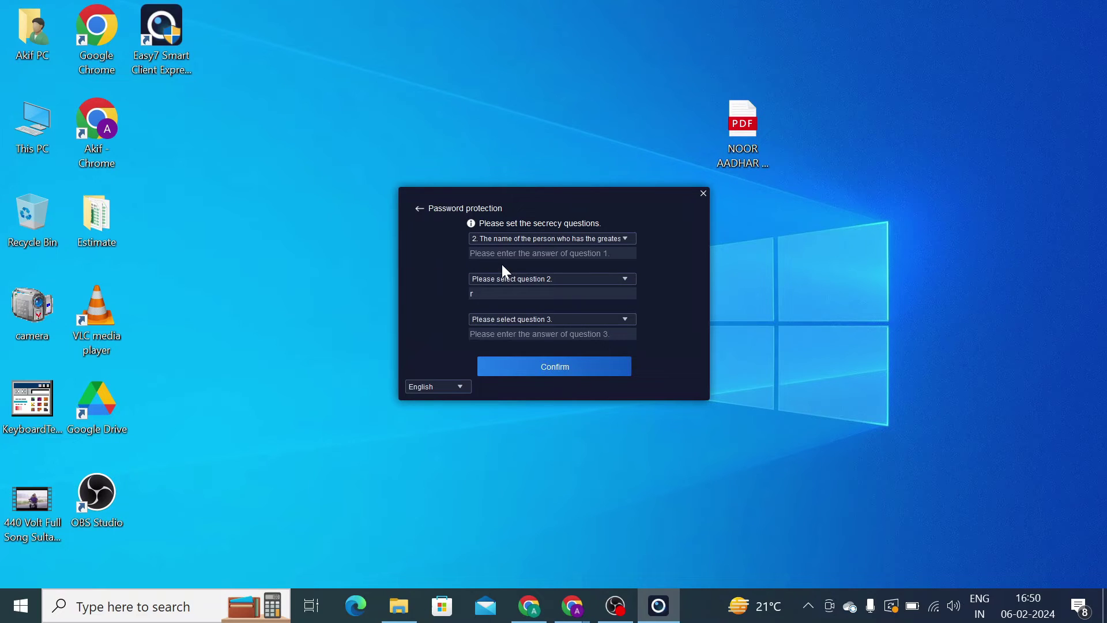
pyautogui.click(495, 280)
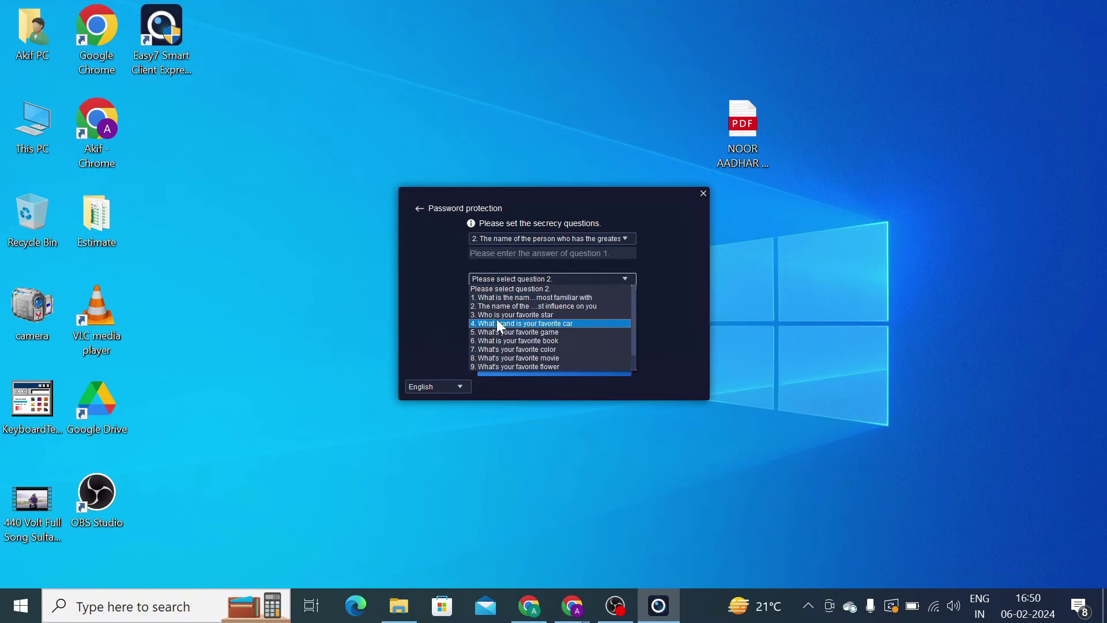
pyautogui.click(495, 314)
pyautogui.click(496, 319)
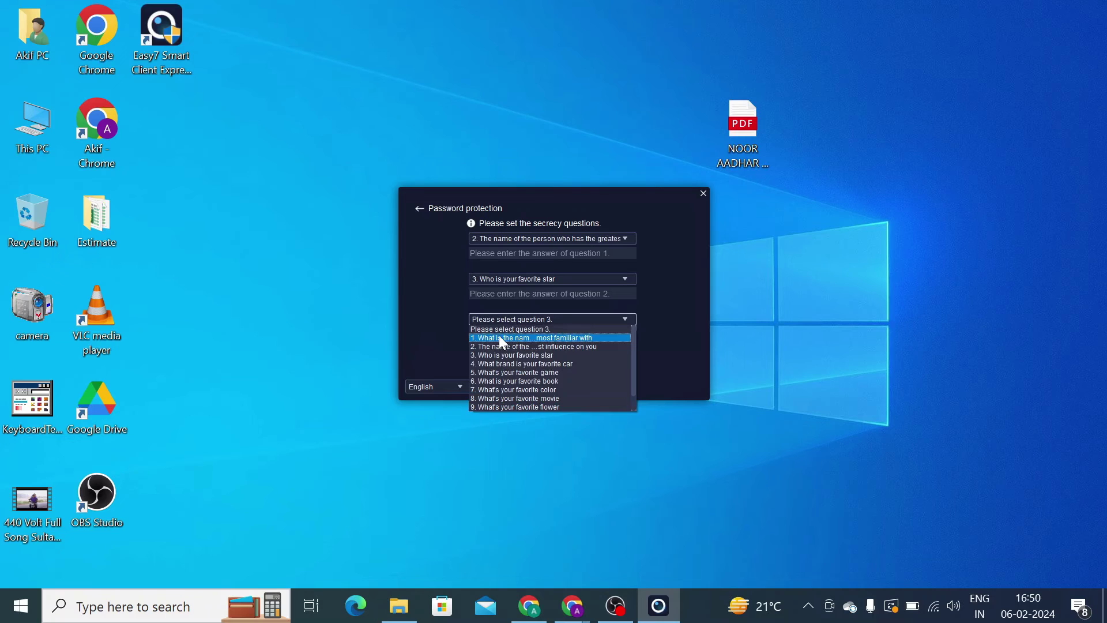
pyautogui.click(501, 351)
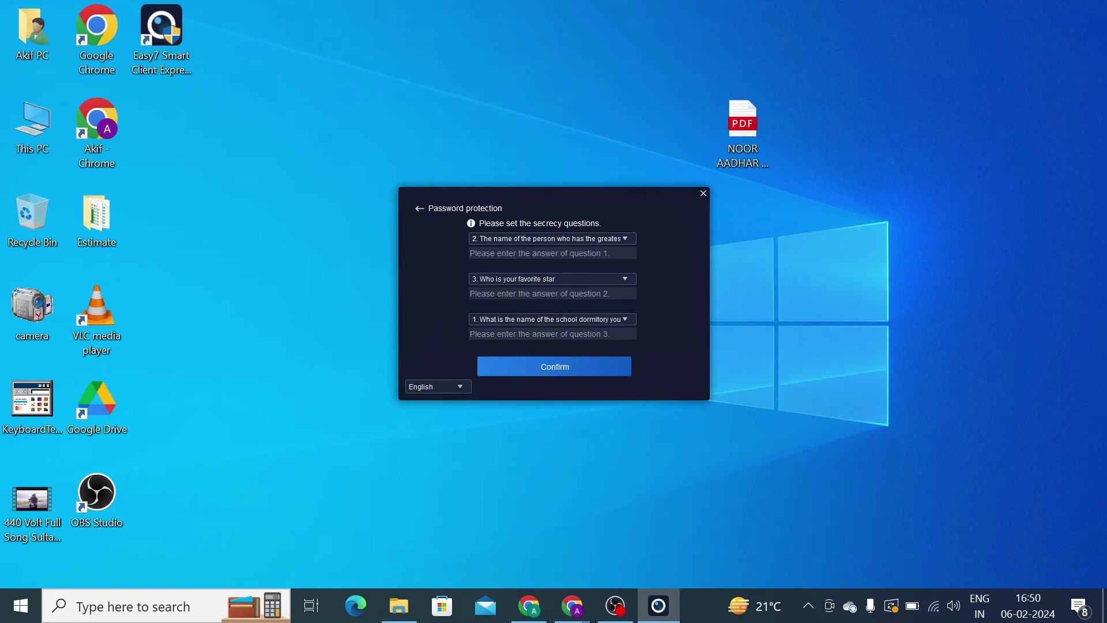
pyautogui.click(552, 334)
pyautogui.write('r')
# - Submit the security questions, keep the first question and re-enter its answer
pyautogui.click(510, 373)
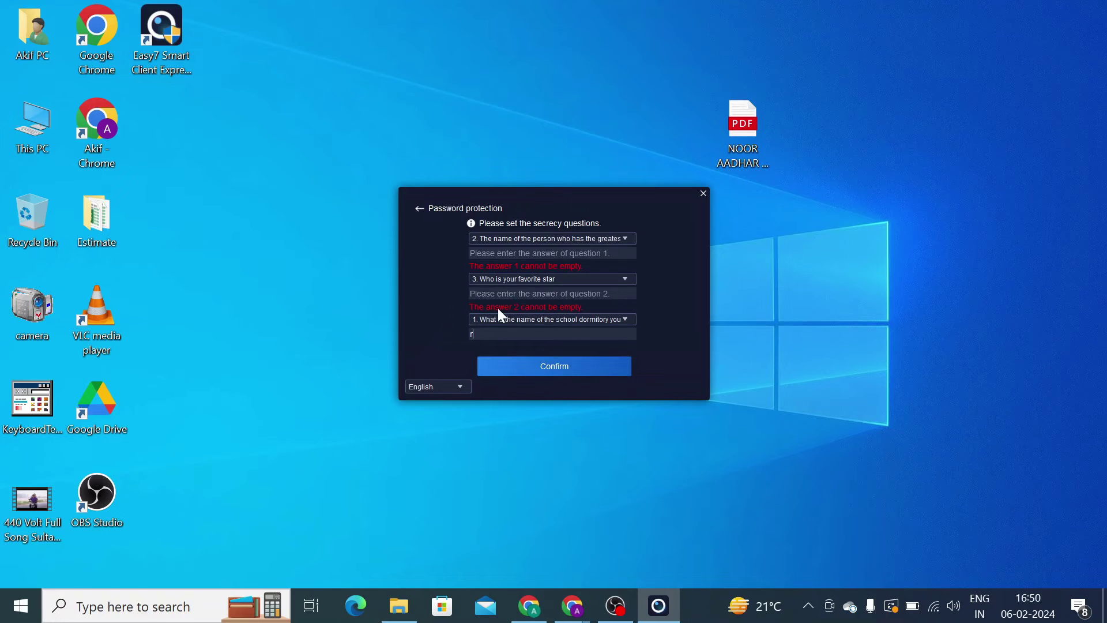
pyautogui.click(500, 239)
pyautogui.click(482, 277)
pyautogui.write('f')
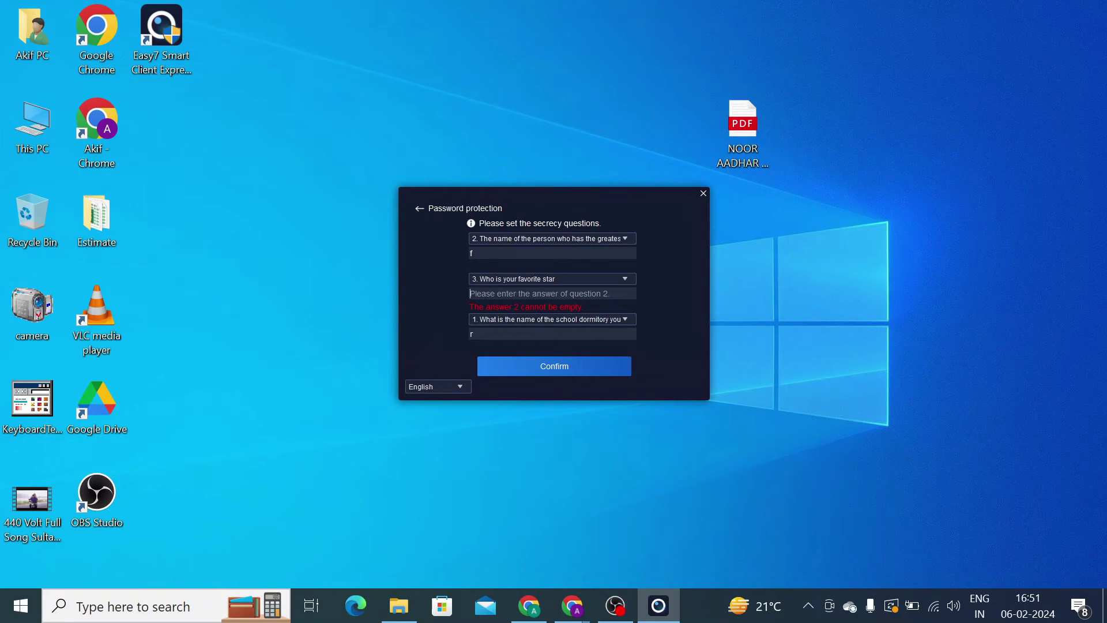
pyautogui.write('f')
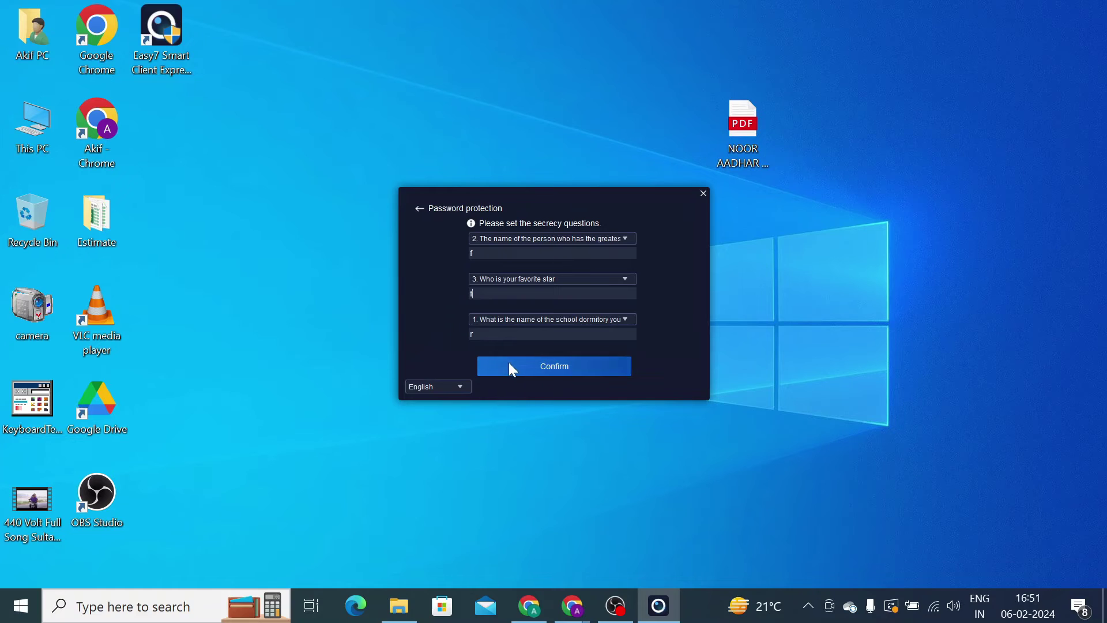
# - Confirm the security questions, then log in to the Easy7 client with the admin password
pyautogui.click(545, 368)
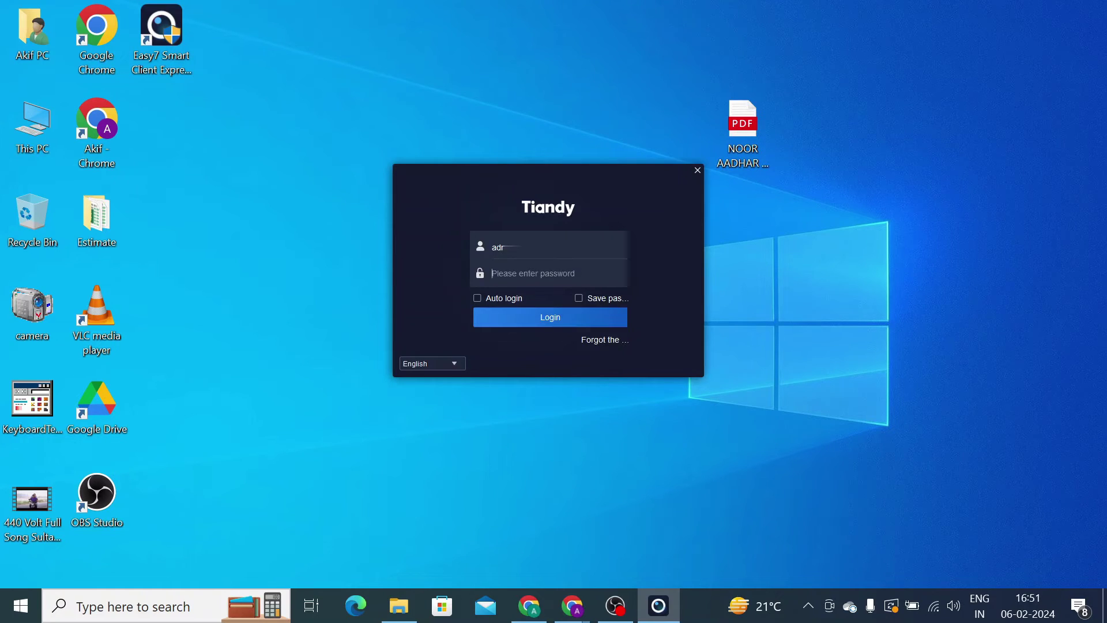
pyautogui.write('admin')
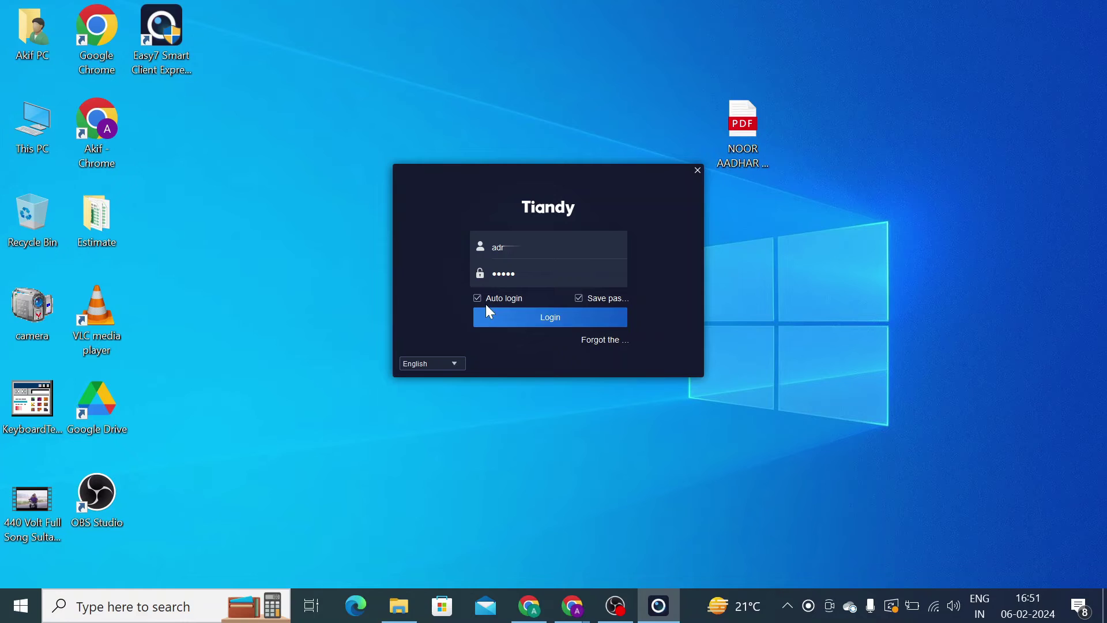
pyautogui.click(530, 319)
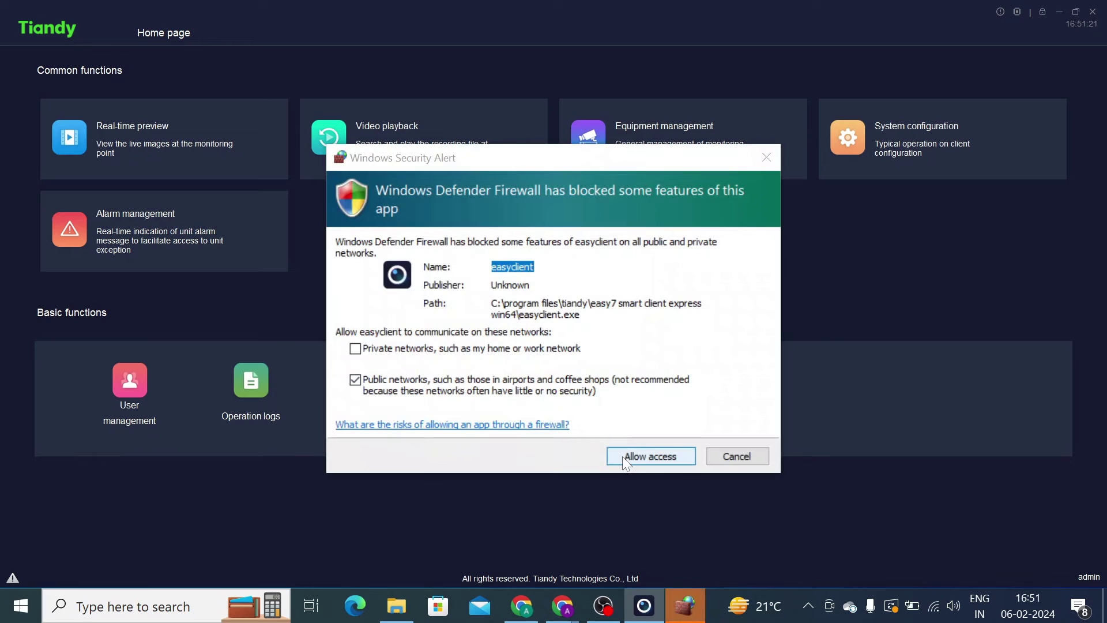
pyautogui.click(624, 457)
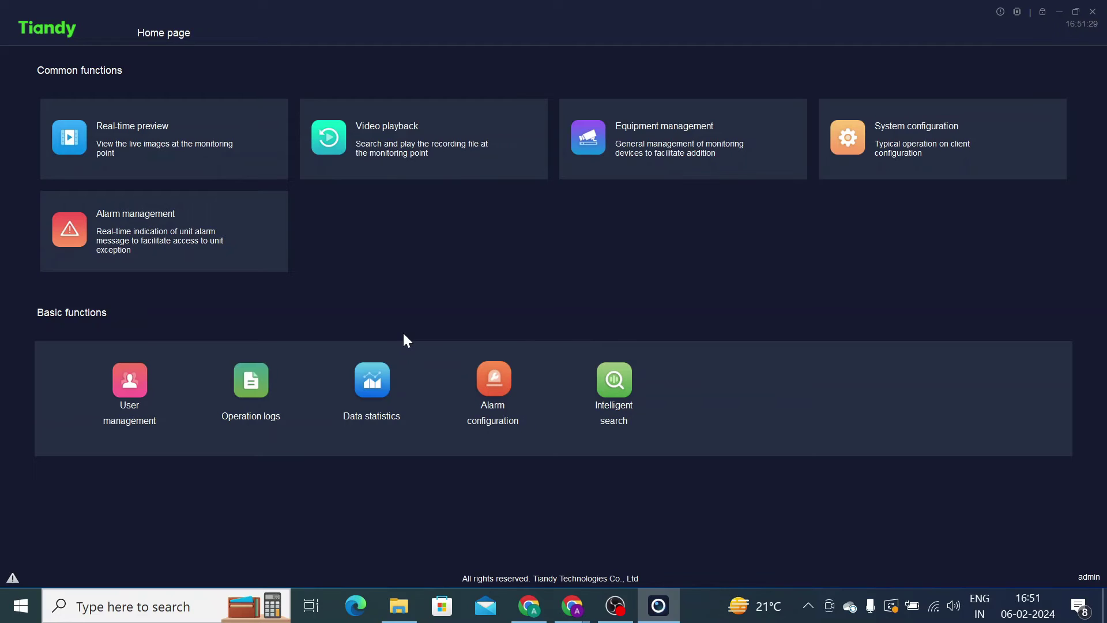
pyautogui.click(663, 130)
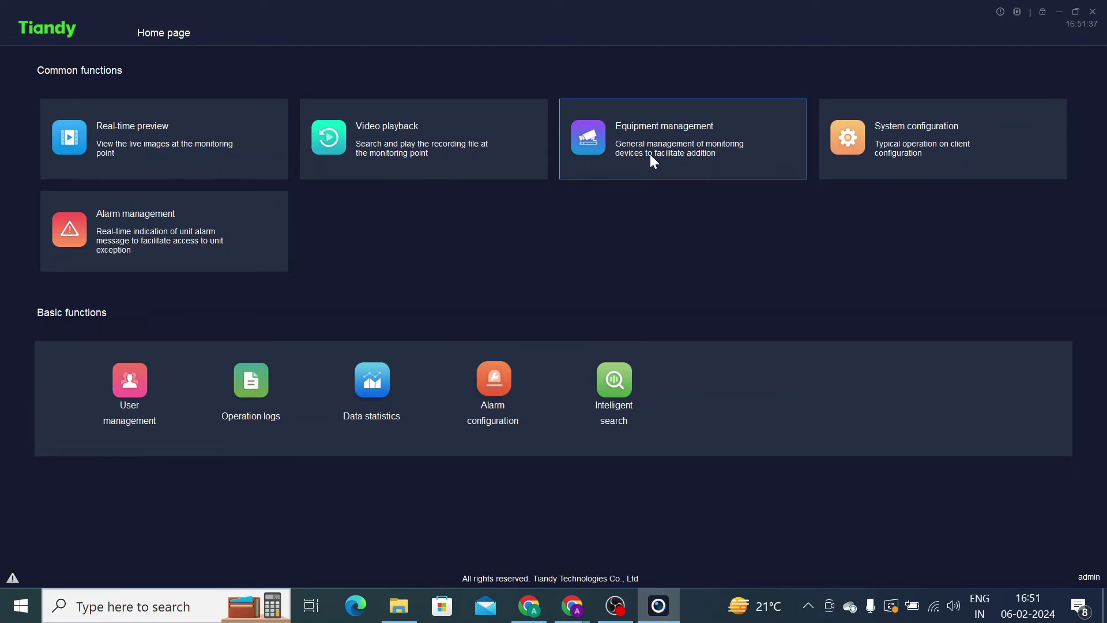
# - Open Equipment management and bring up the Add Device form
pyautogui.click(651, 150)
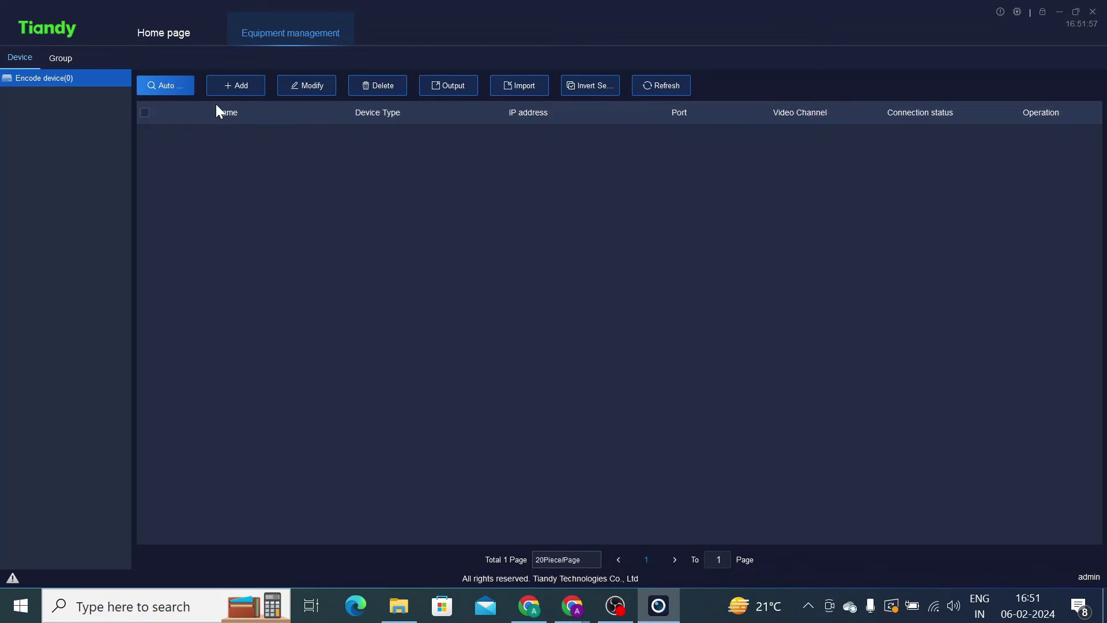
pyautogui.click(230, 89)
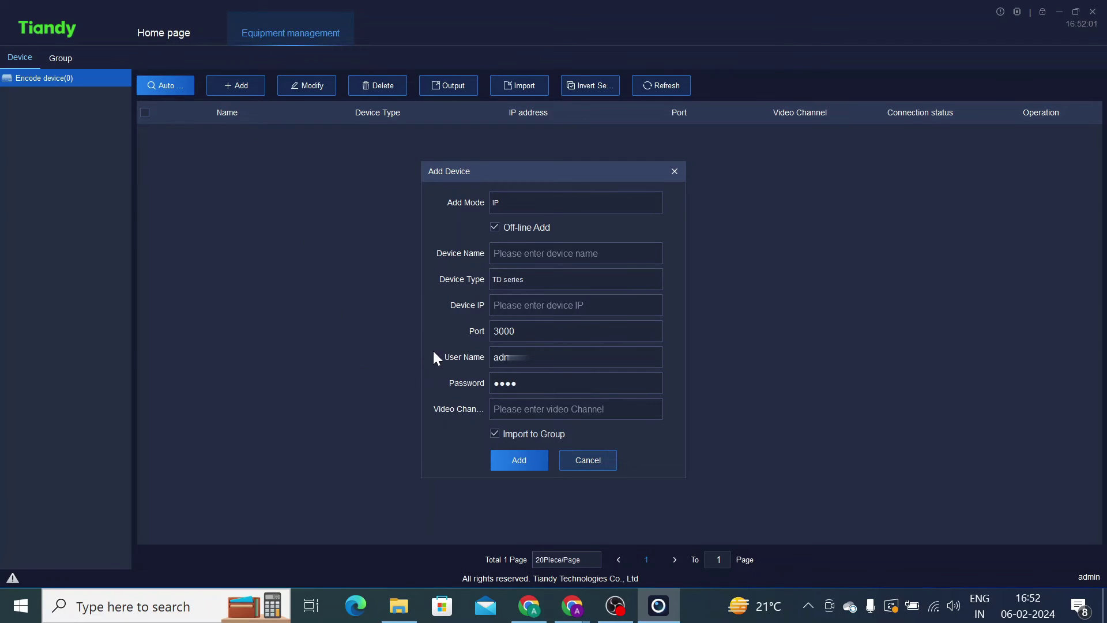
# - Turn off Off-line Add and check the device IP, port and name fields
pyautogui.click(495, 227)
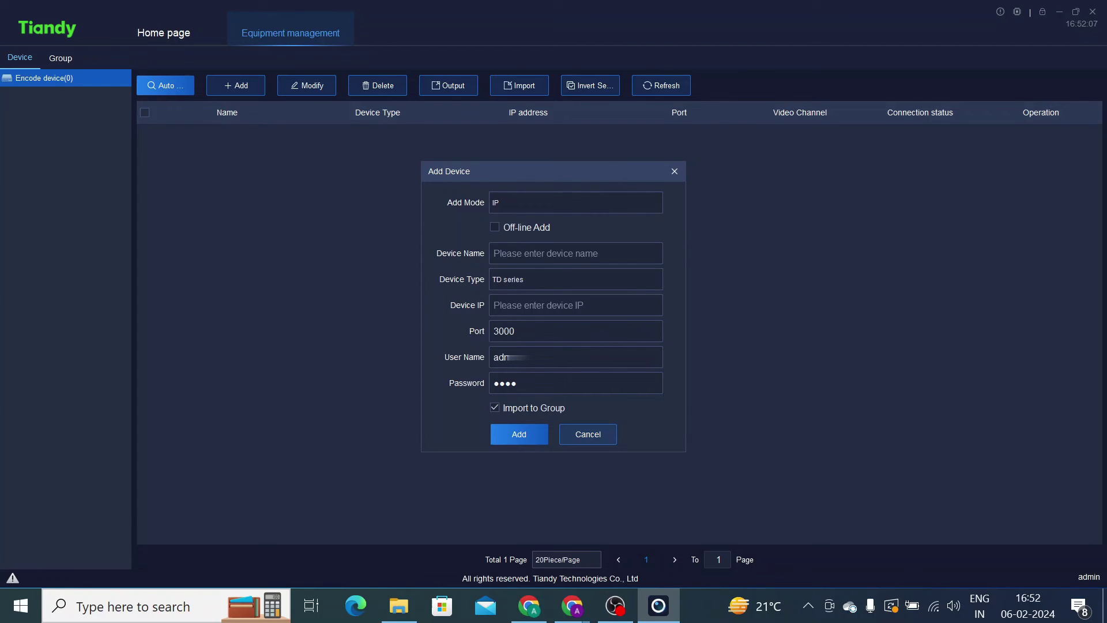
pyautogui.click(576, 305)
pyautogui.click(575, 331)
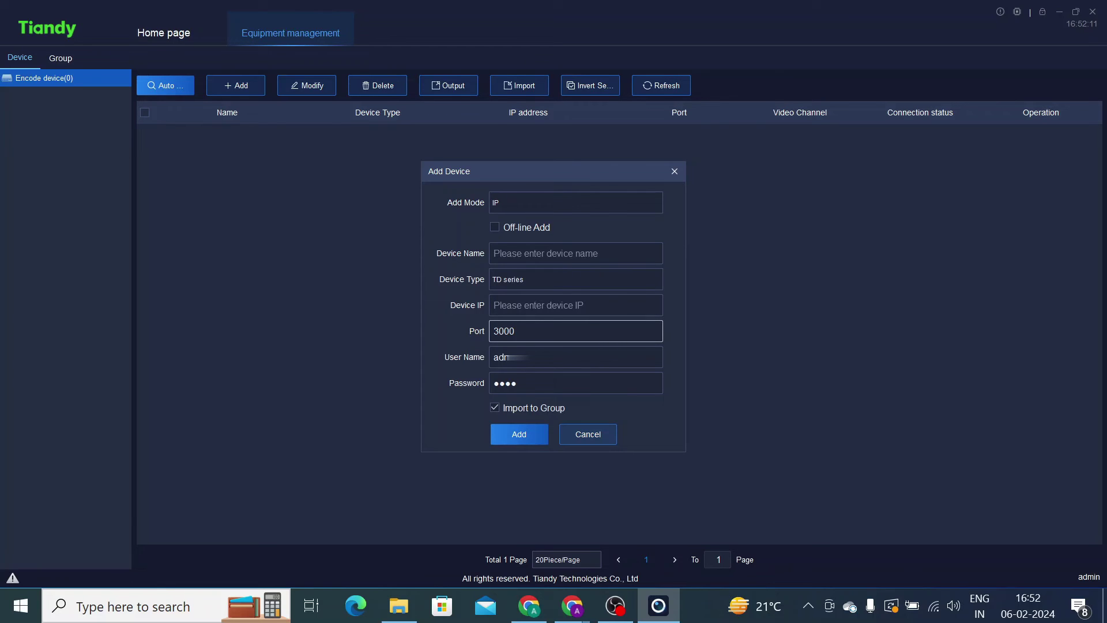
pyautogui.click(576, 253)
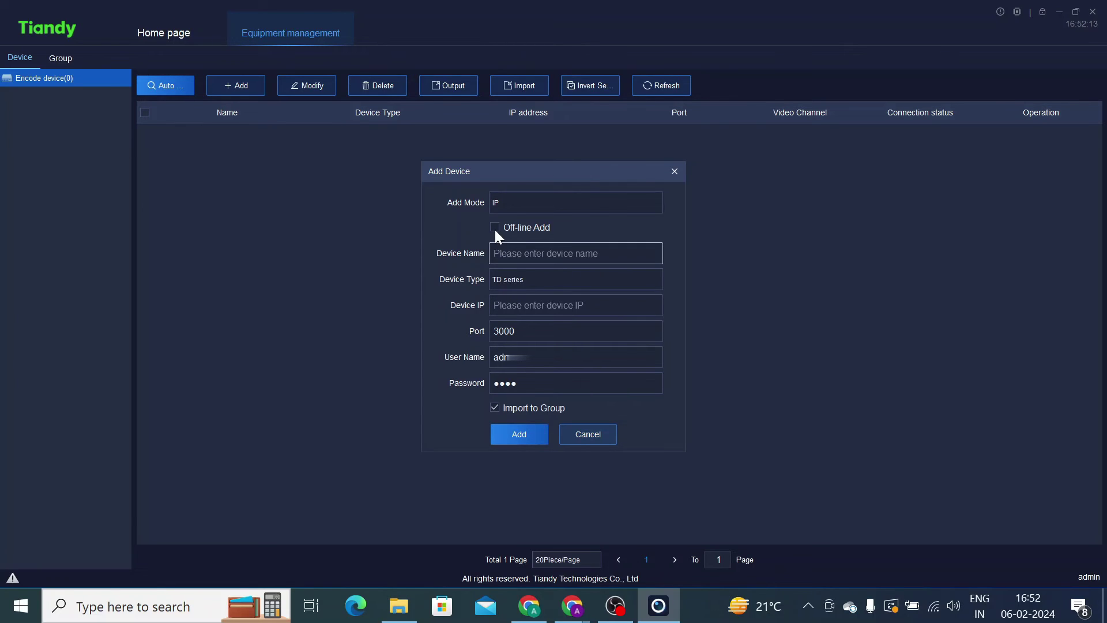
# - Try the P2P and EasyDDNS add modes, then set Add Mode back to IP
pyautogui.click(512, 202)
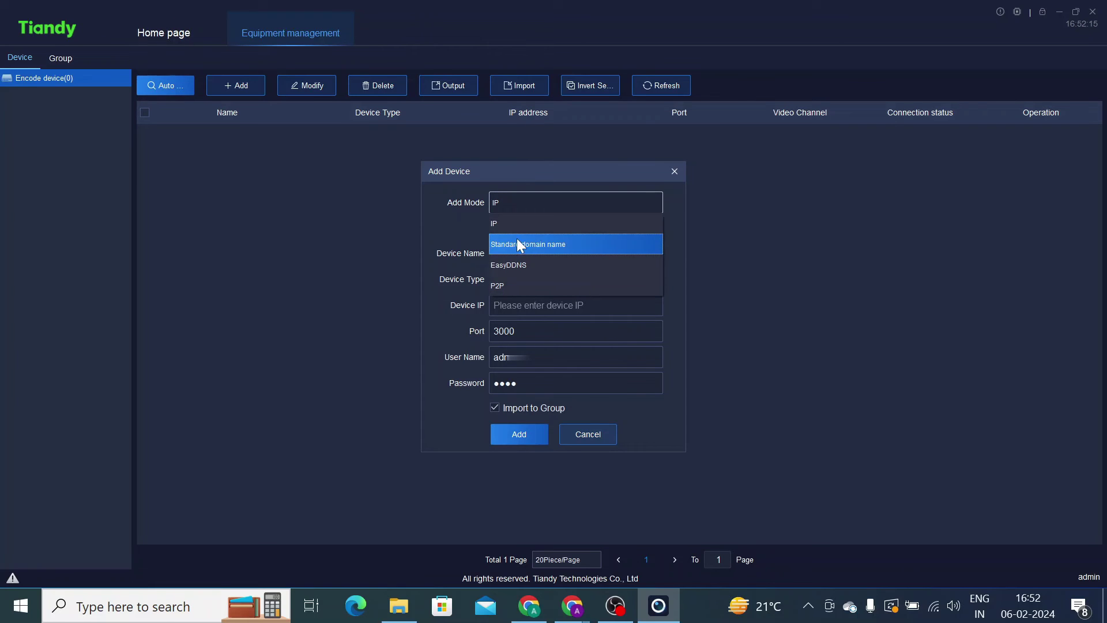
pyautogui.click(518, 286)
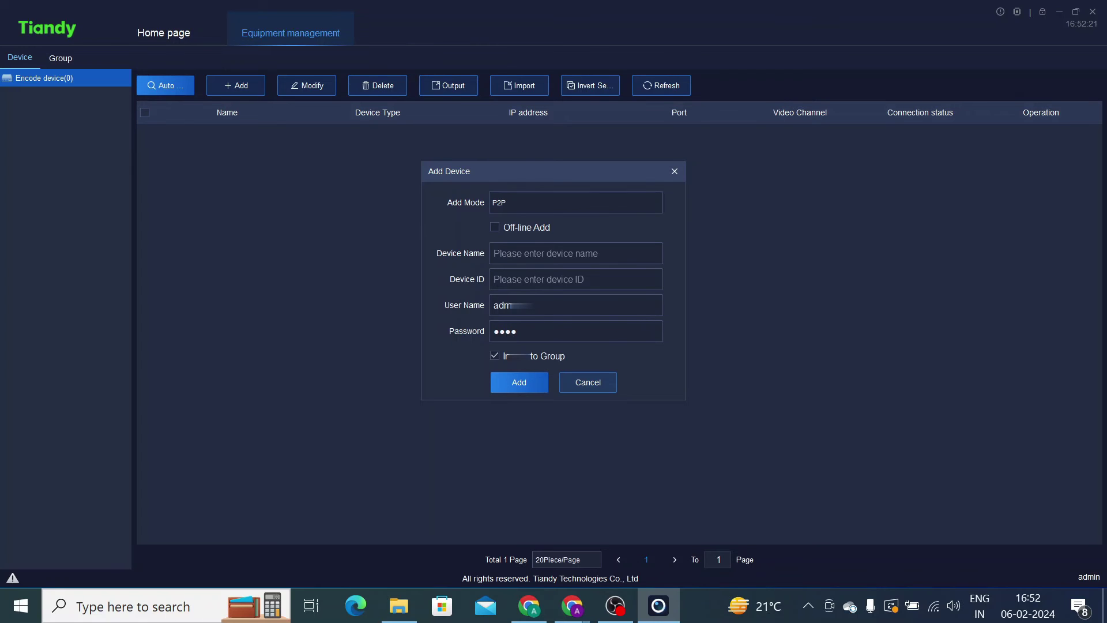
pyautogui.click(575, 279)
pyautogui.click(506, 198)
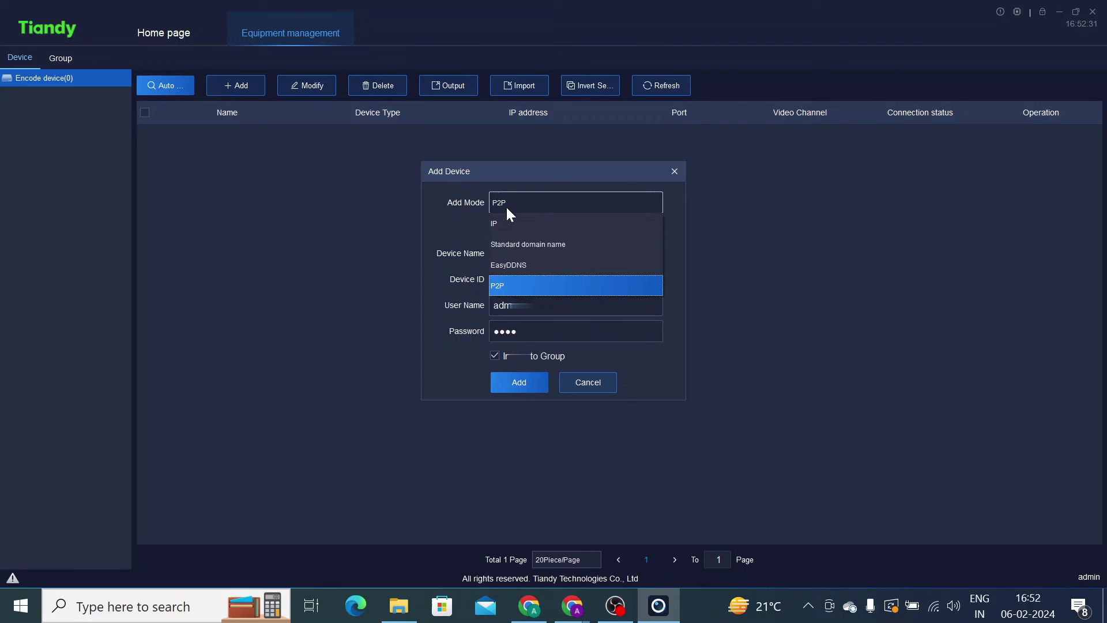
pyautogui.click(515, 270)
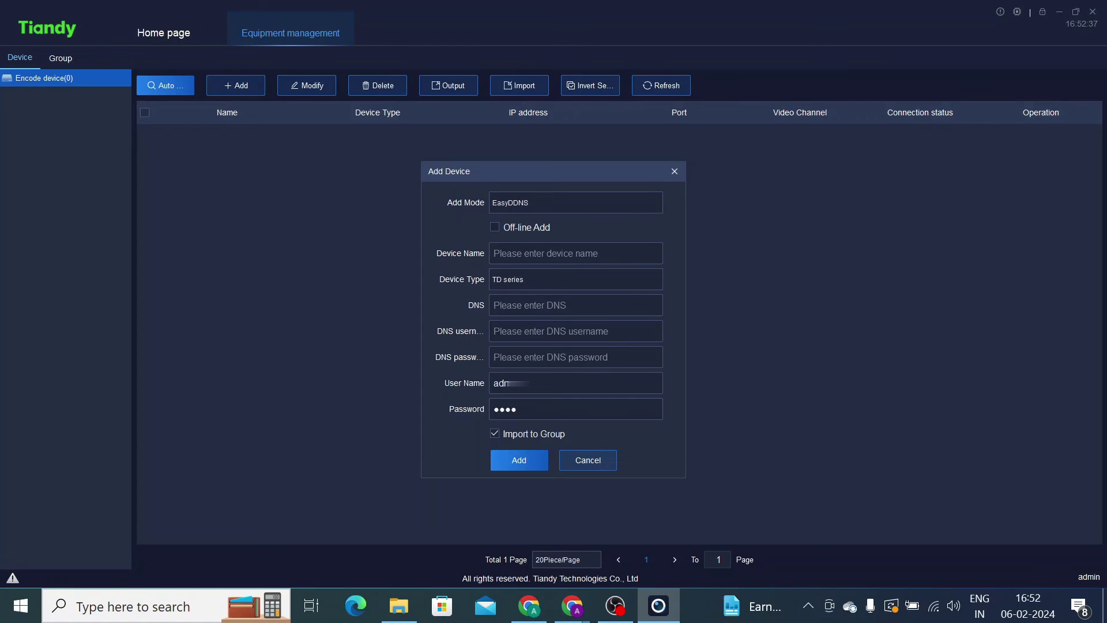
pyautogui.click(553, 305)
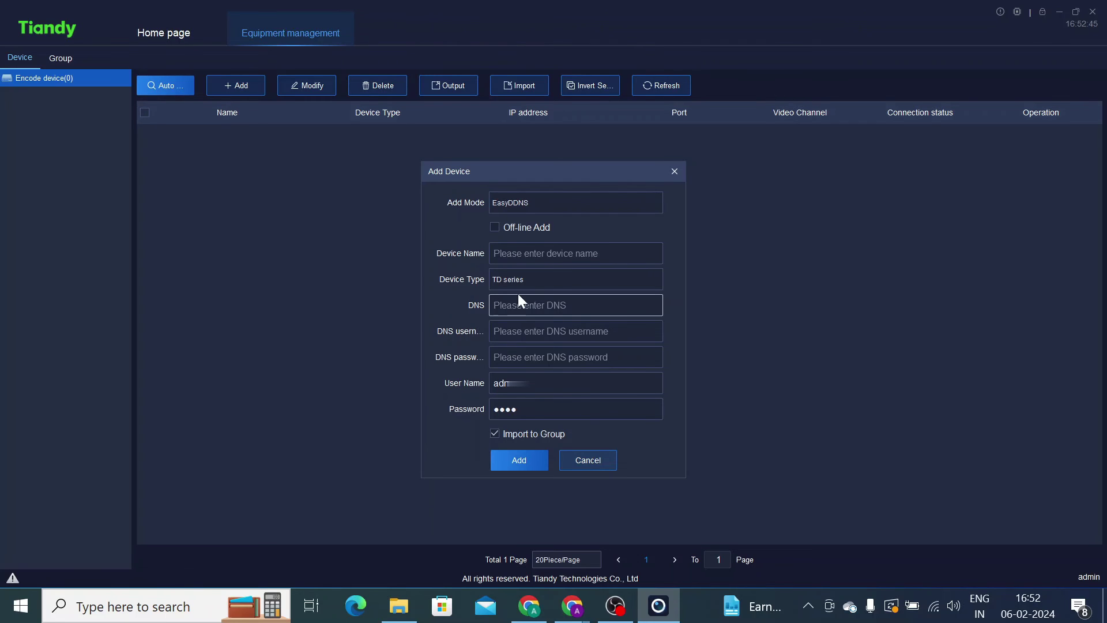
pyautogui.click(516, 207)
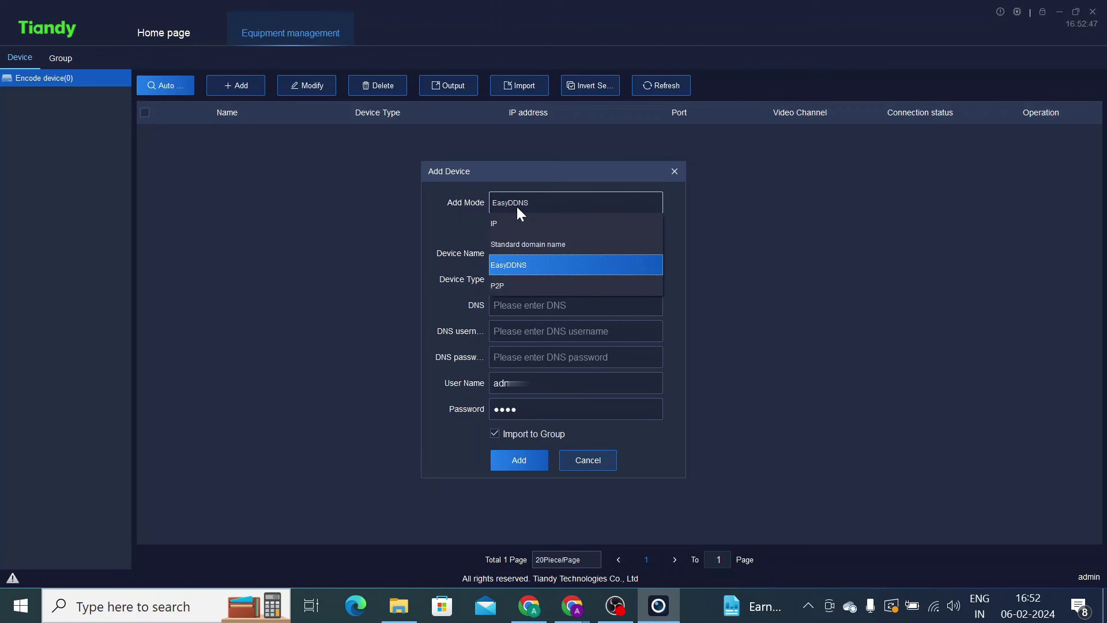
pyautogui.click(517, 291)
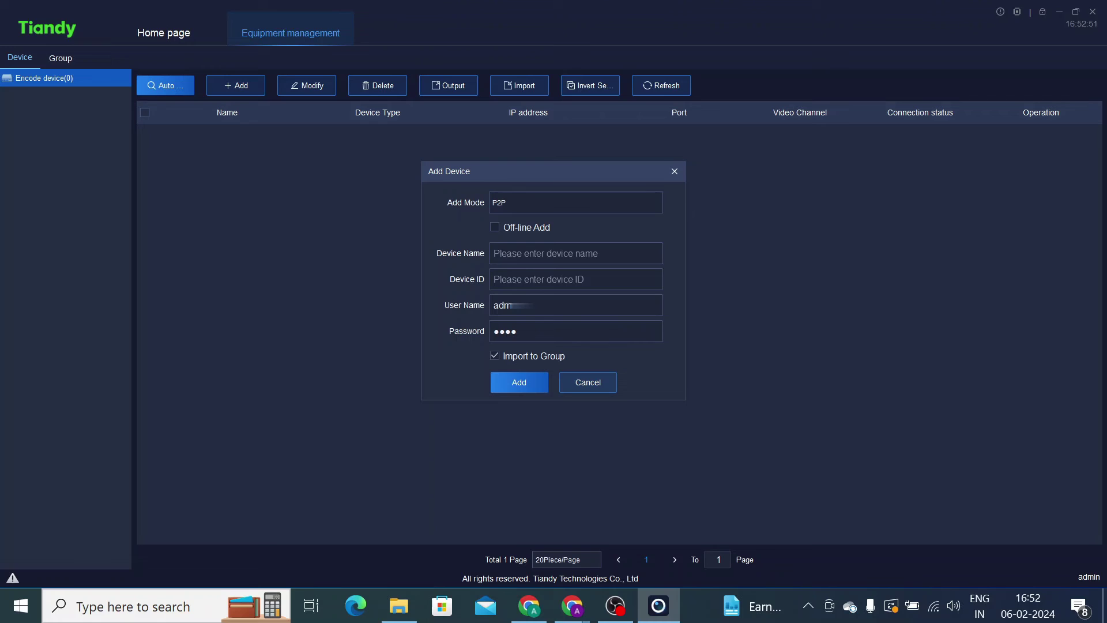
pyautogui.click(523, 201)
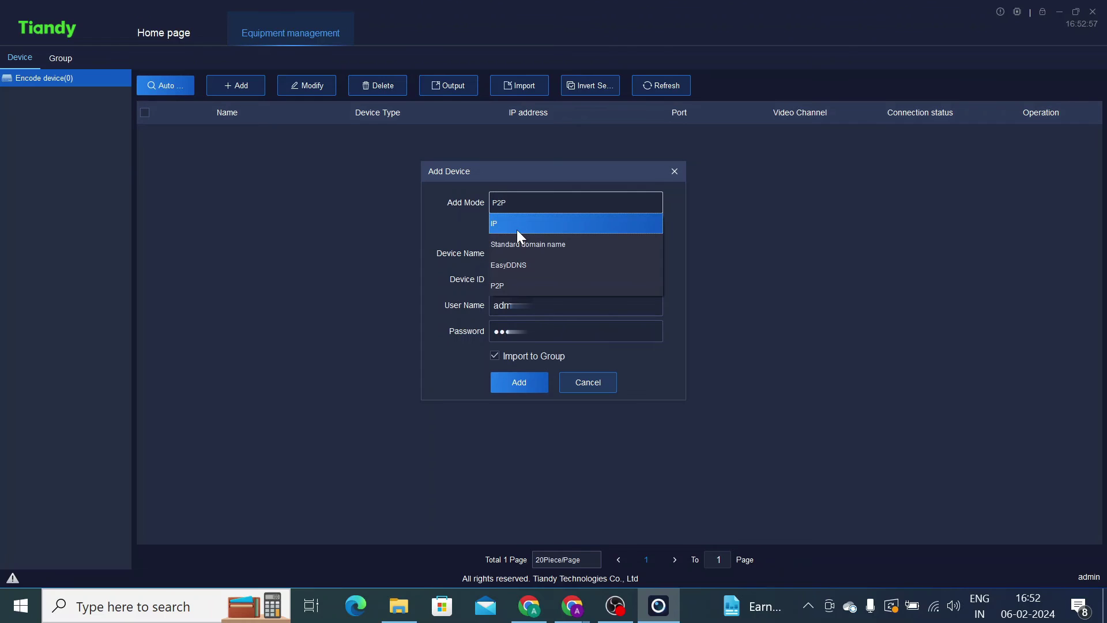
pyautogui.click(516, 225)
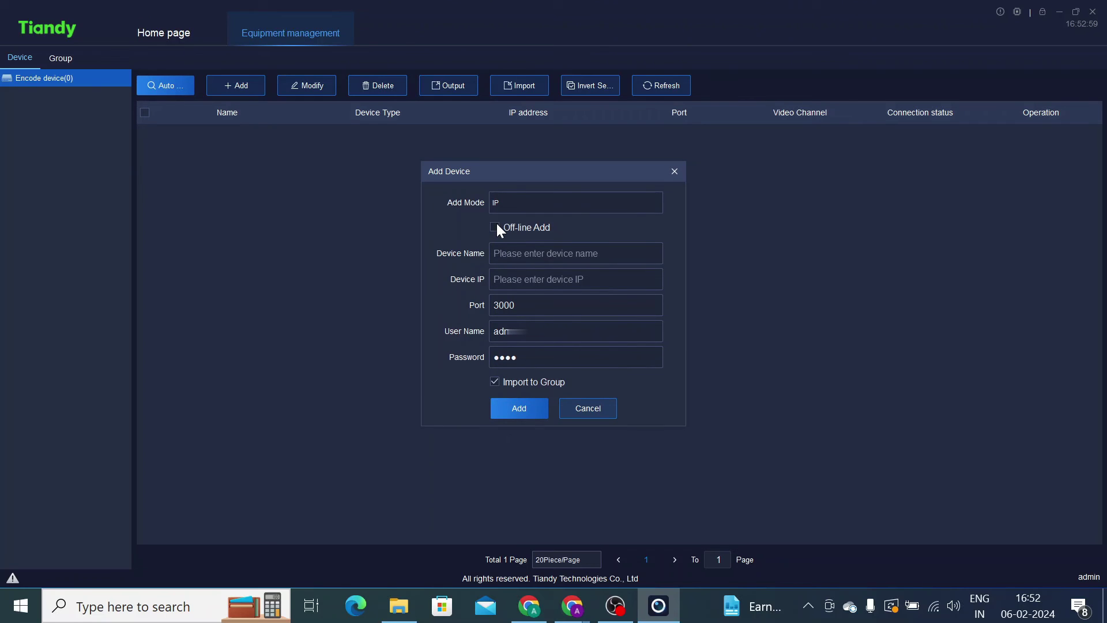
# - Turn on Off-line Add and enter device name 'test Device' with IP 192.168.1.10
pyautogui.click(495, 227)
pyautogui.click(519, 253)
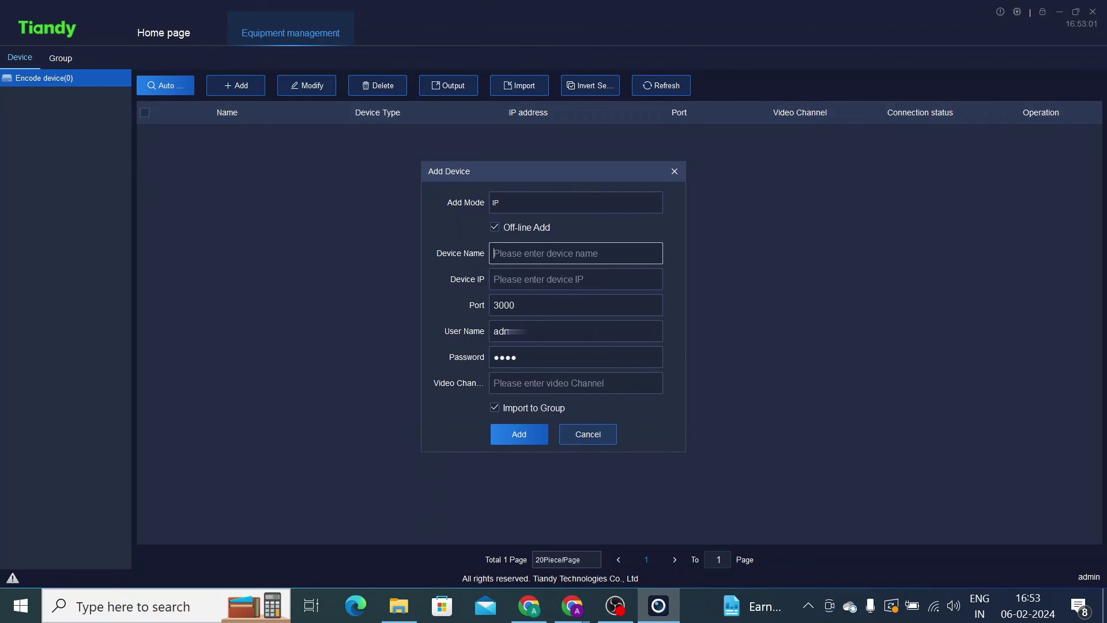
pyautogui.write('test Device')
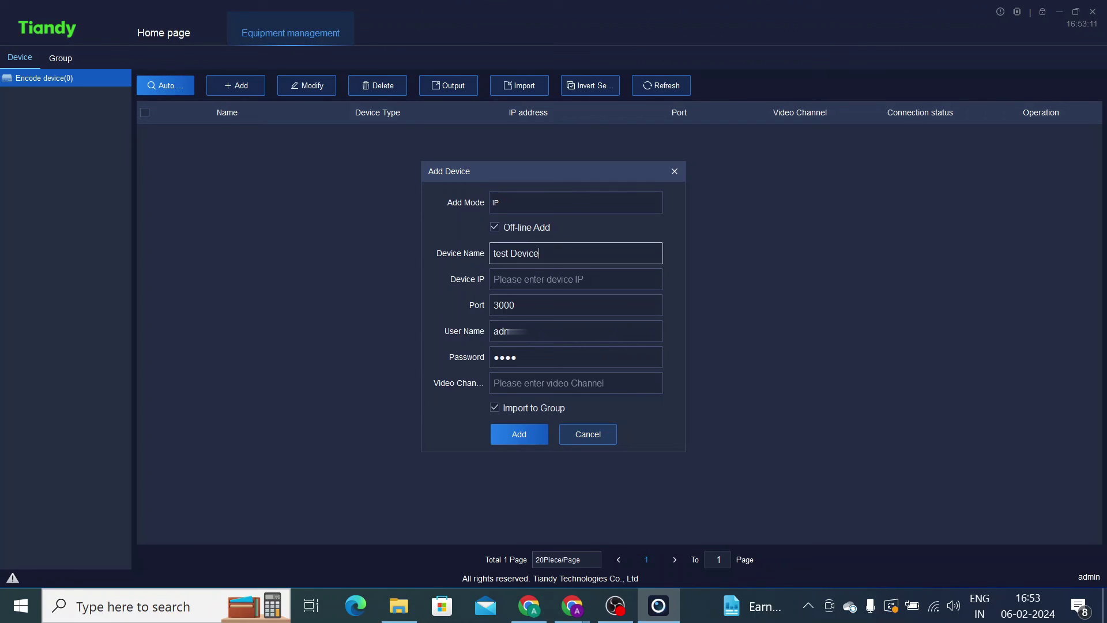
pyautogui.click(494, 279)
pyautogui.write('1')
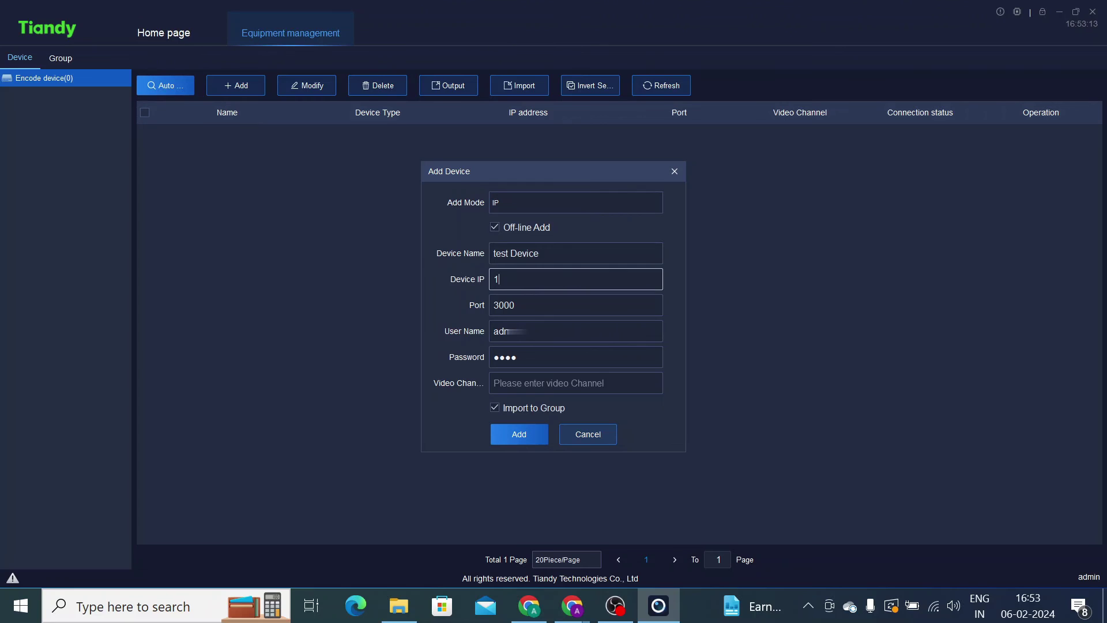
pyautogui.write('92.168.1.10')
pyautogui.press('Tab')
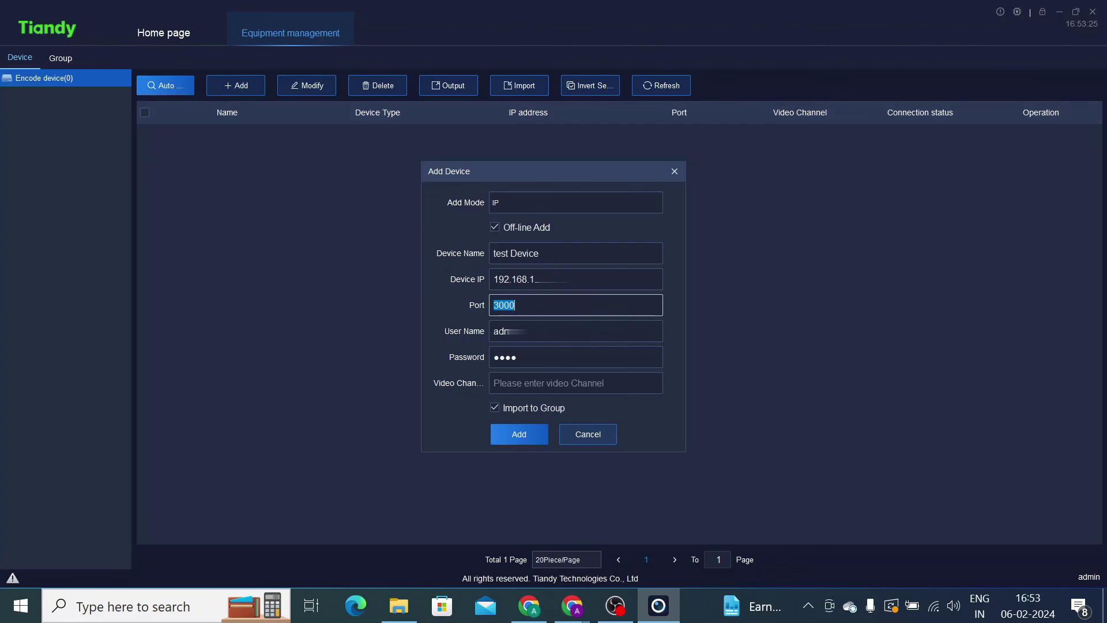
pyautogui.press('Tab')
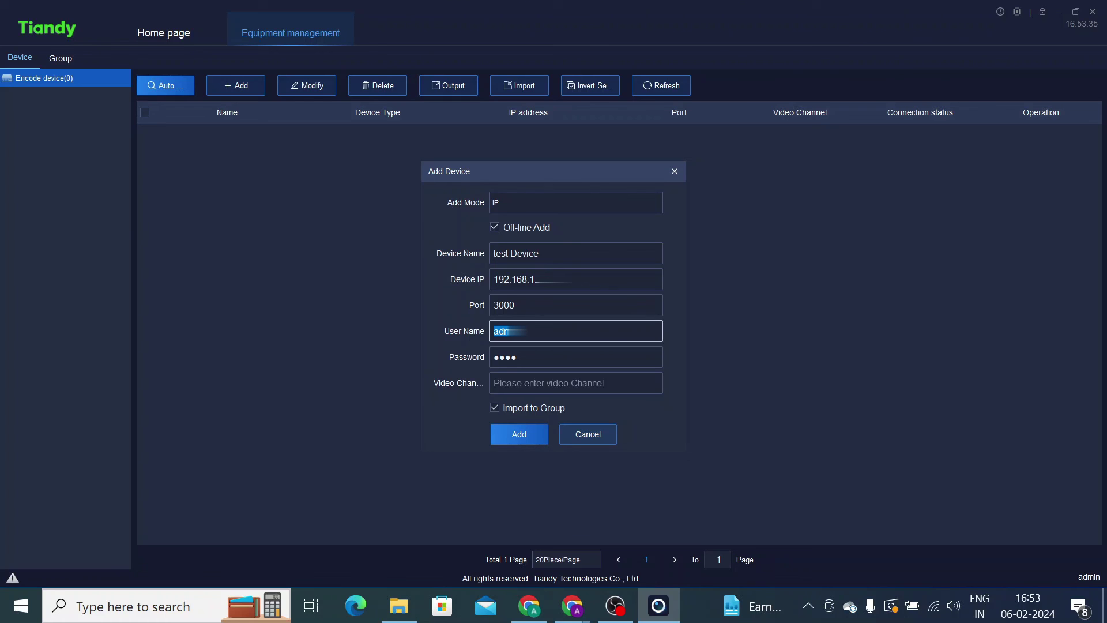
# - Replace the device password, set Video Channel to 4, and add the device
pyautogui.click(517, 357)
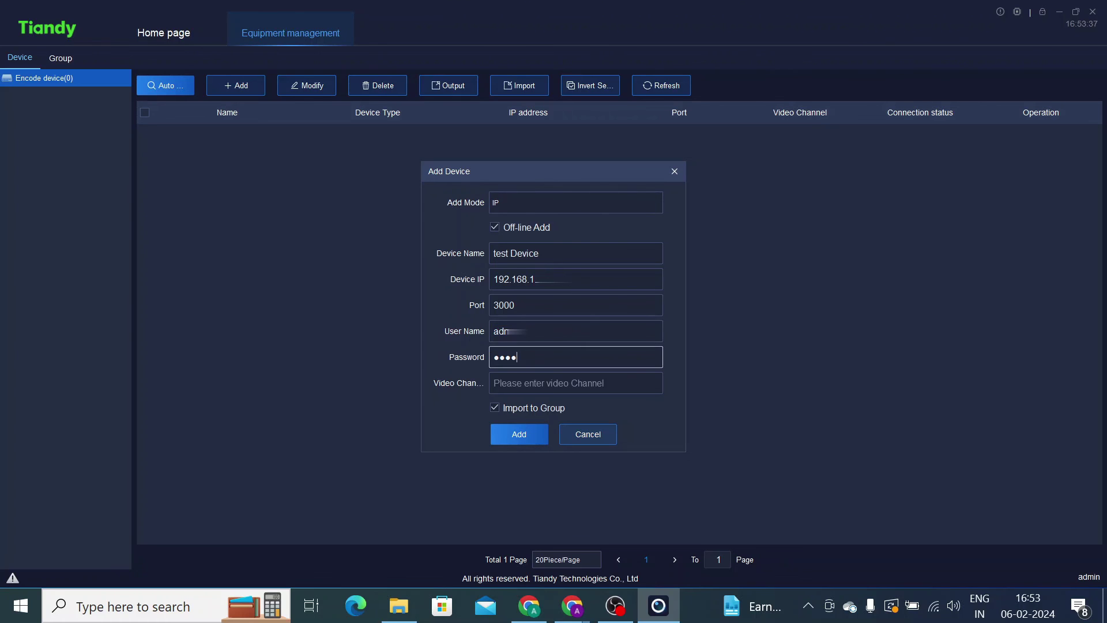
pyautogui.press('BackSpace')
pyautogui.press('BackSpace')
pyautogui.press('BackSpace')
pyautogui.press('BackSpace')
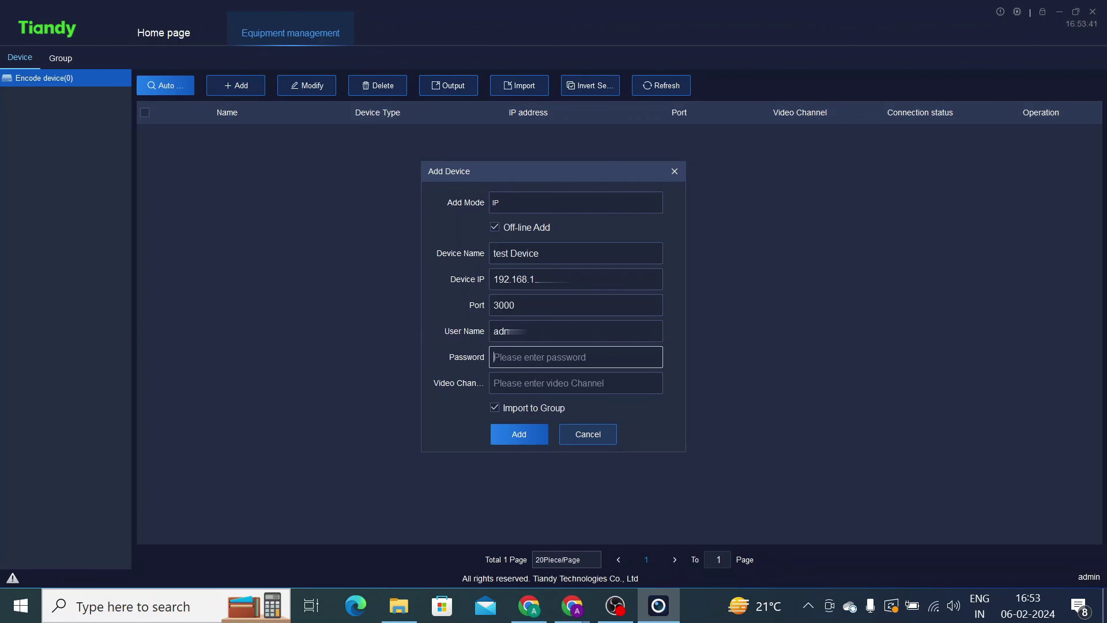
pyautogui.write('123456')
pyautogui.click(531, 380)
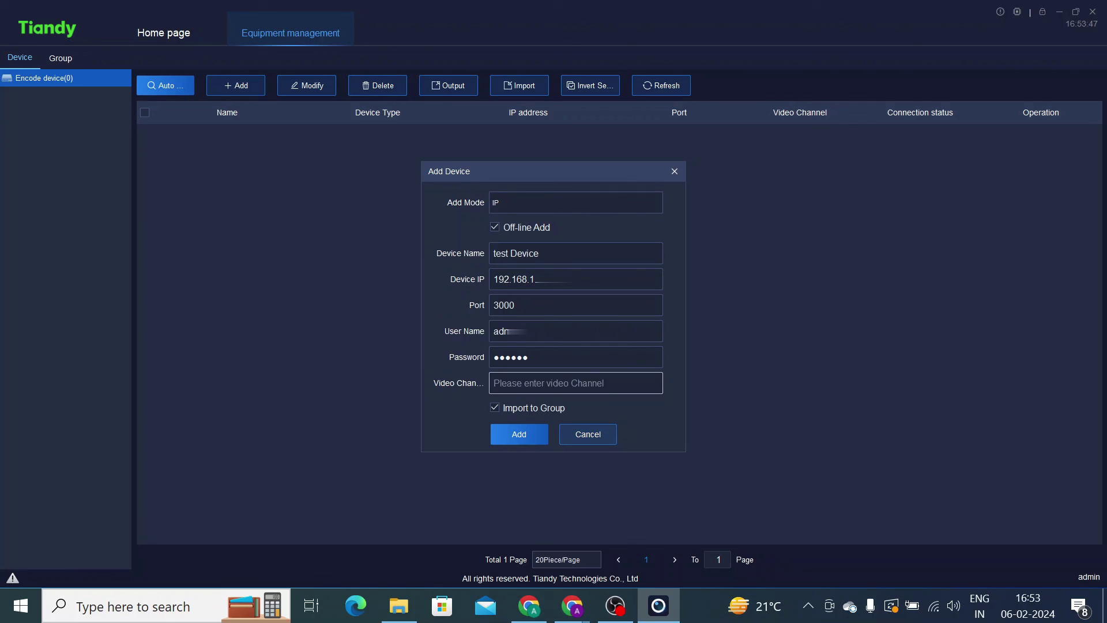
pyautogui.write('4')
pyautogui.click(513, 438)
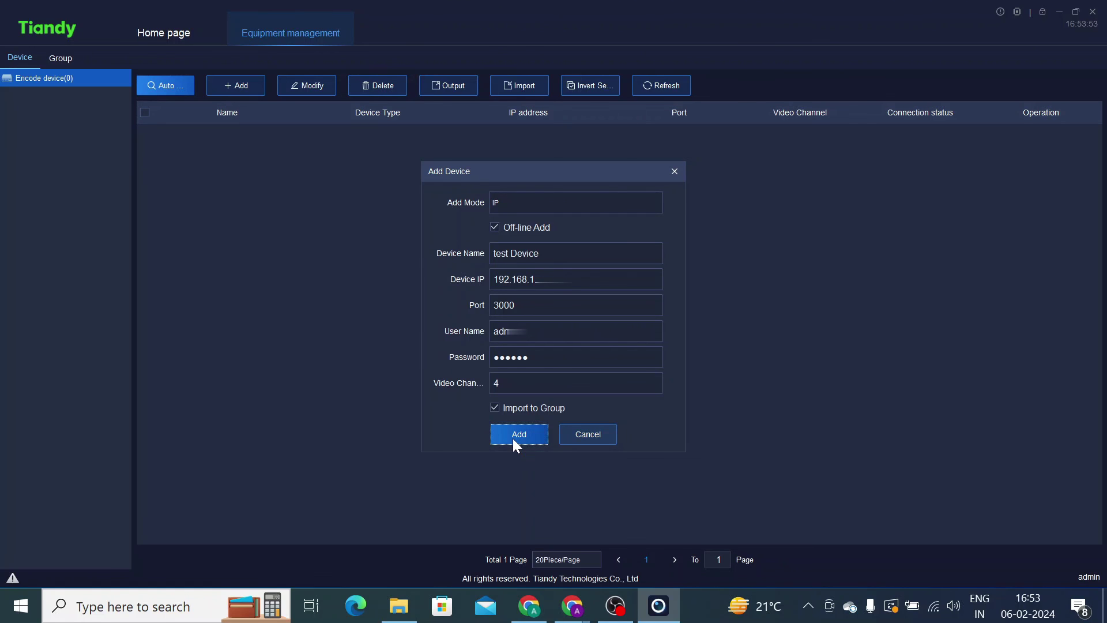
pyautogui.click(513, 438)
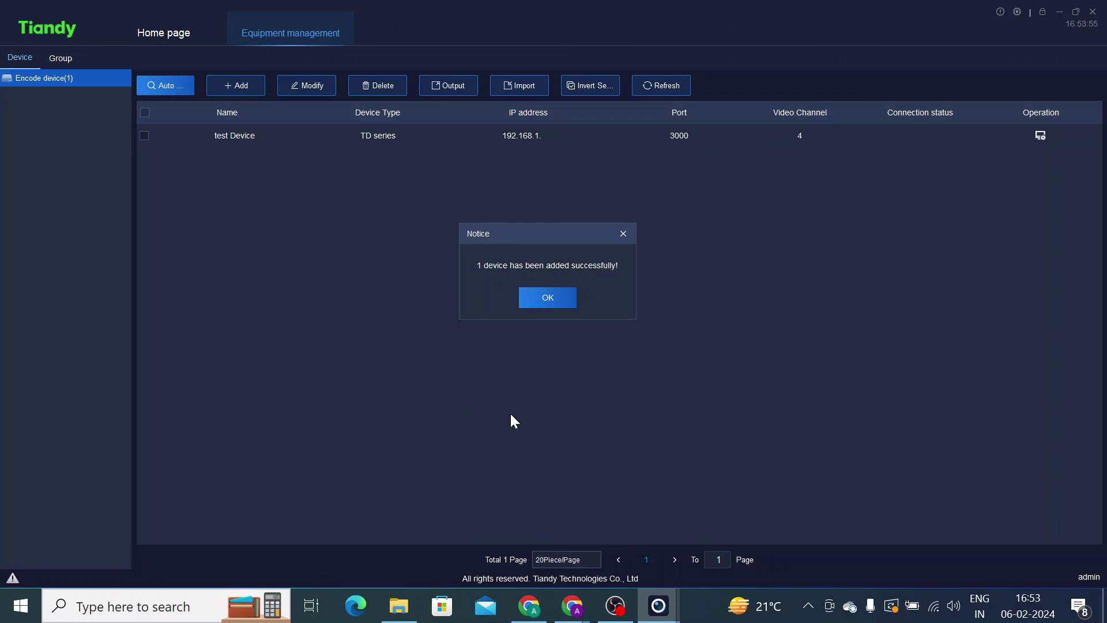
# - Dismiss the success notice and open Real-time preview from the Home page
pyautogui.click(536, 294)
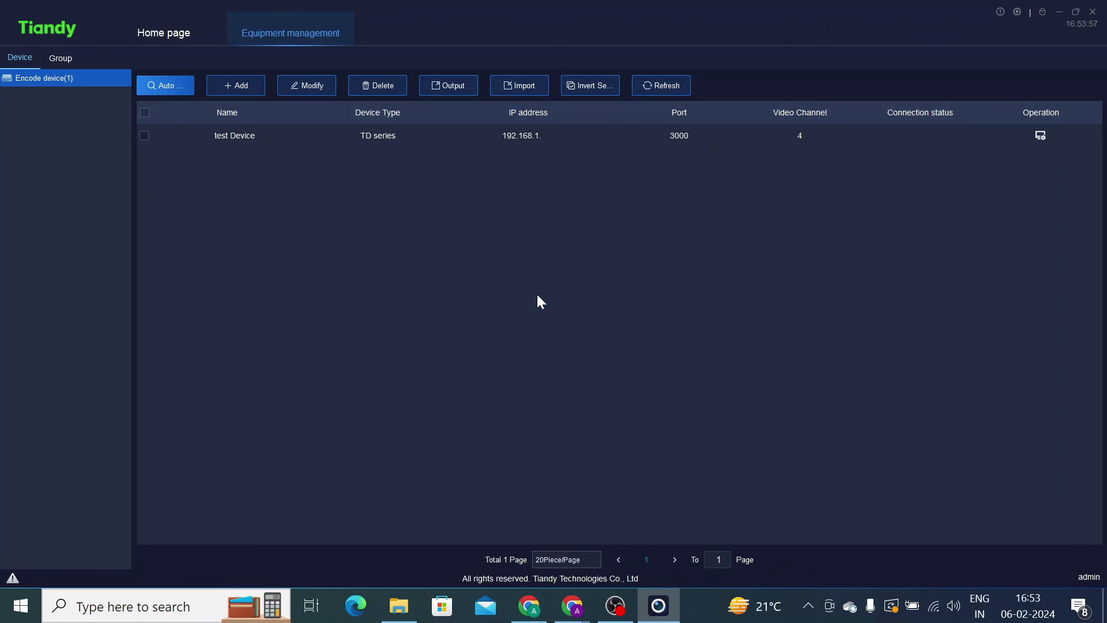
pyautogui.click(159, 34)
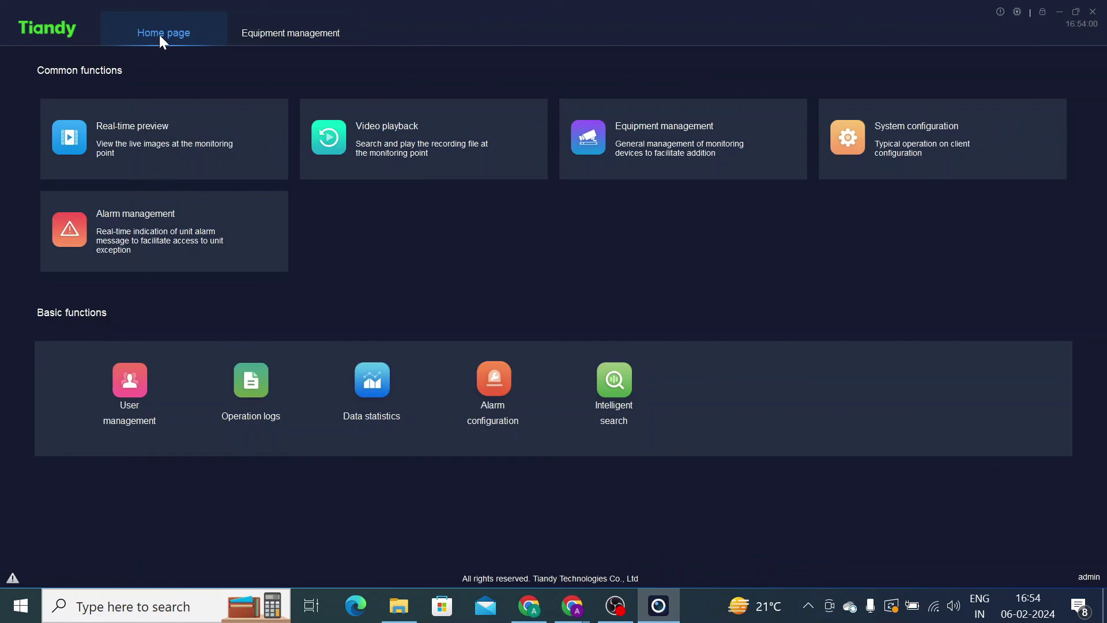
pyautogui.click(140, 136)
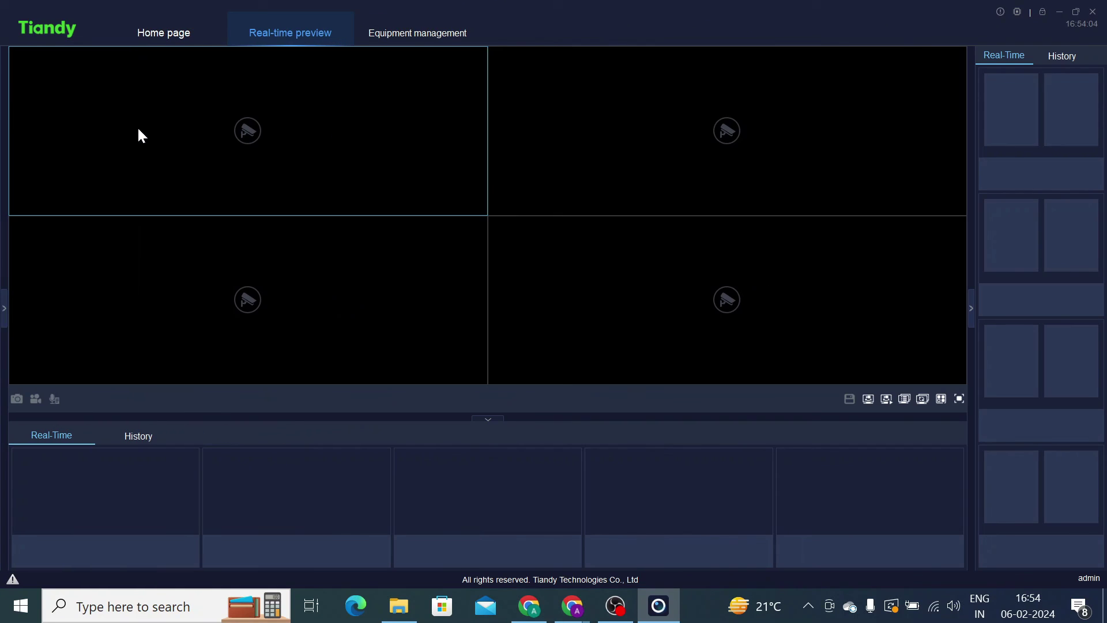